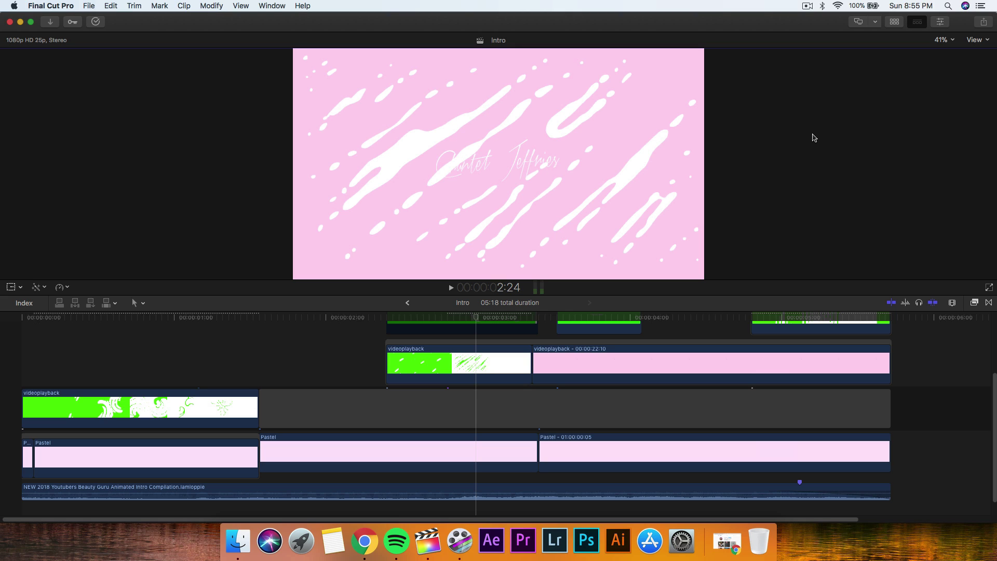
Step: Review the splash animation at the start of the finished Intro project, then view its upper clip layers
left_click(22, 332)
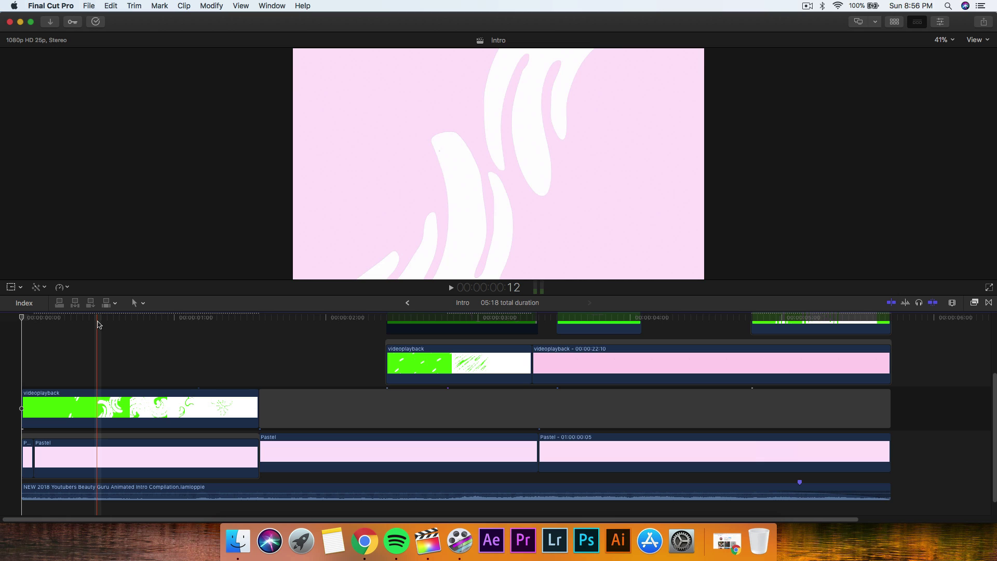
left_click(197, 335)
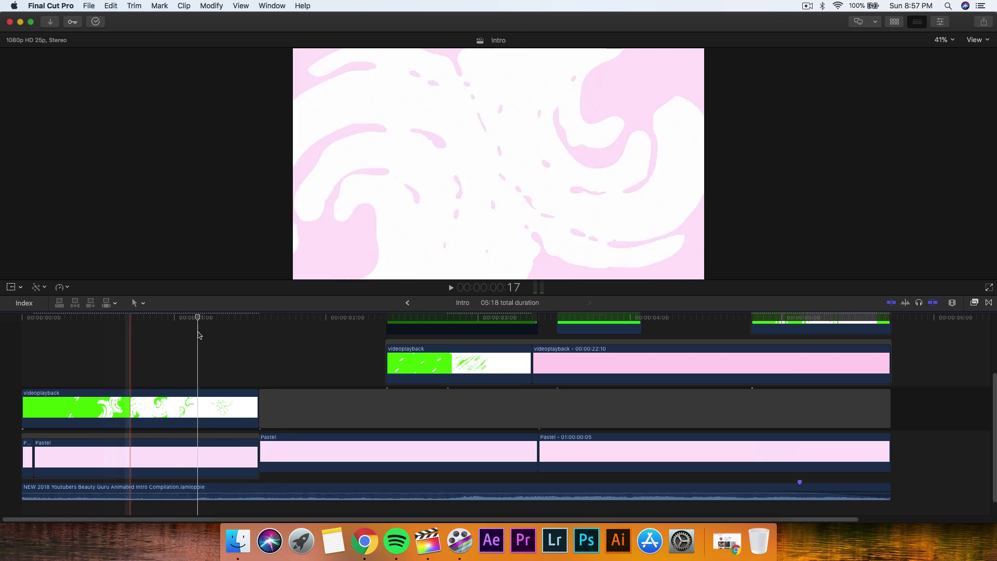
scroll(294, 367, "up", 5)
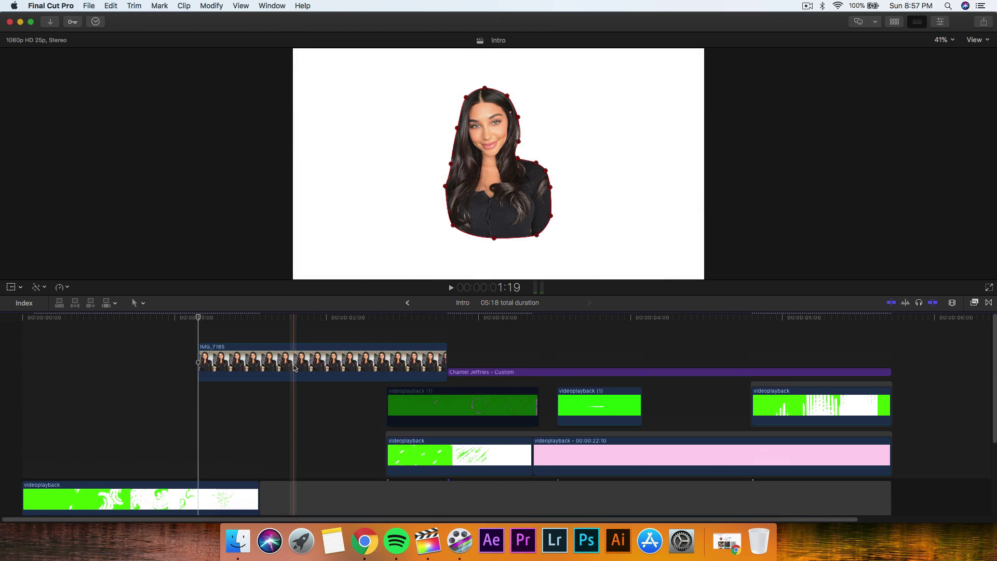
Step: Turn off the Draw Mask effect on the IMG_7185 portrait clip and view the unmasked photo
left_click(294, 367)
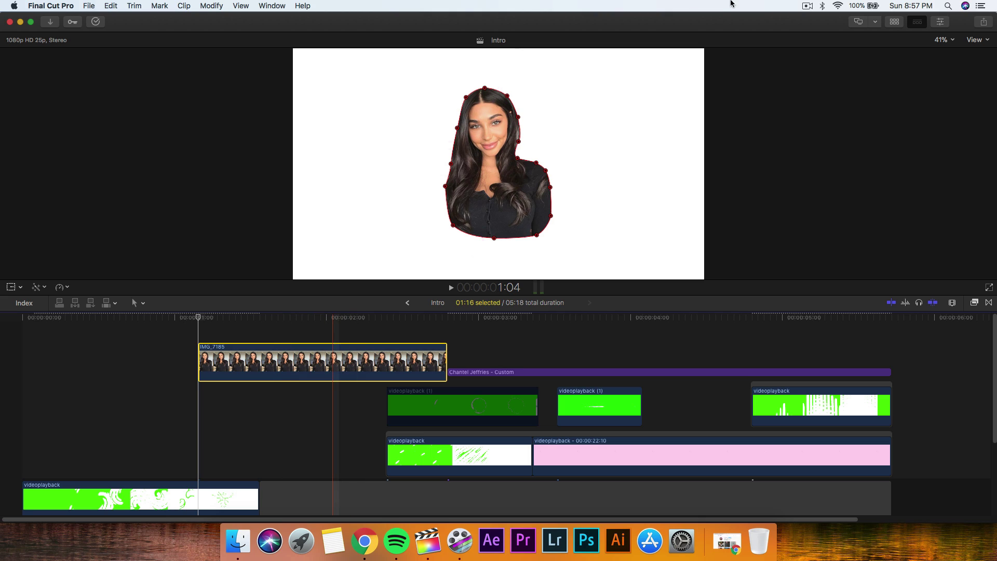
left_click(941, 22)
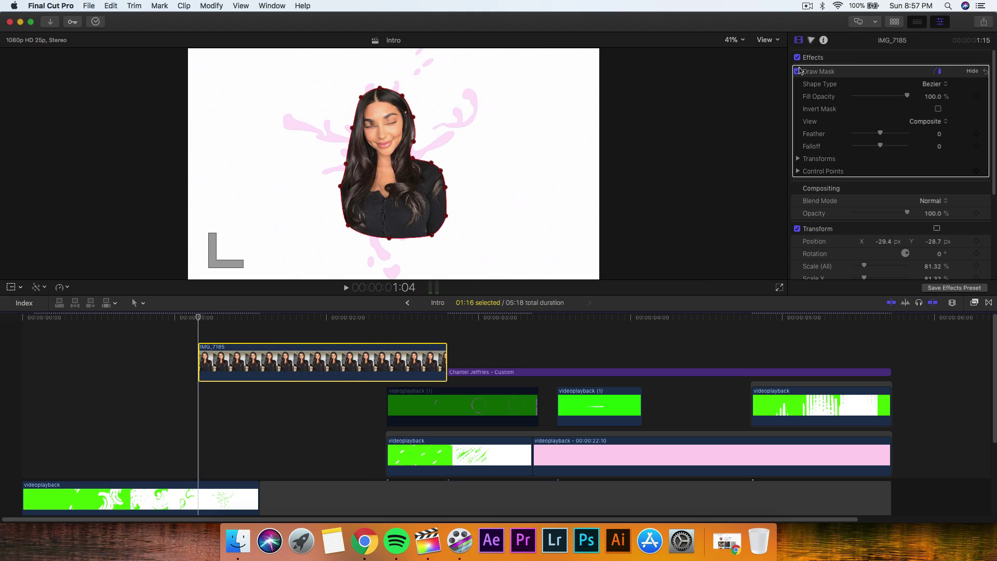
left_click(798, 71)
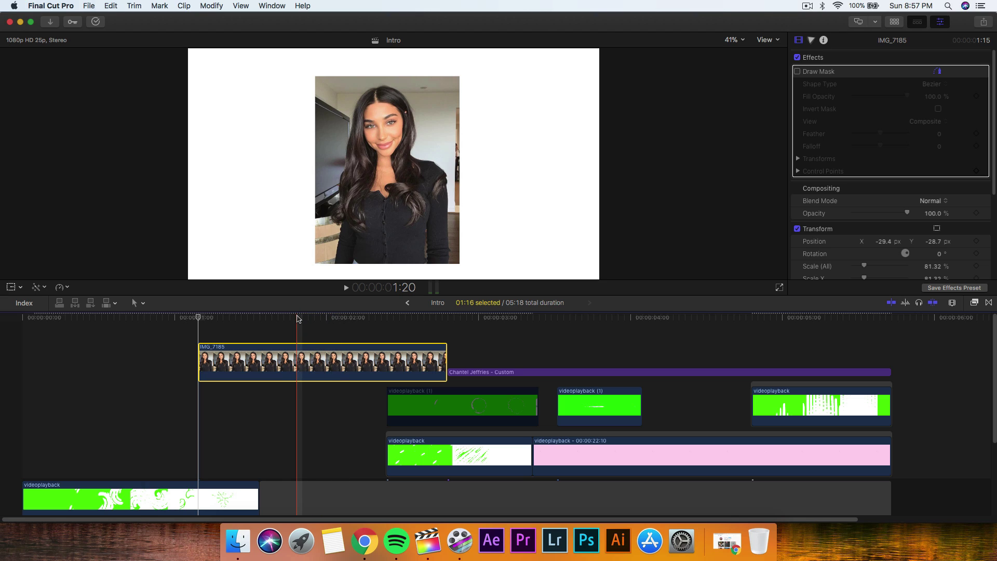
left_click(297, 318)
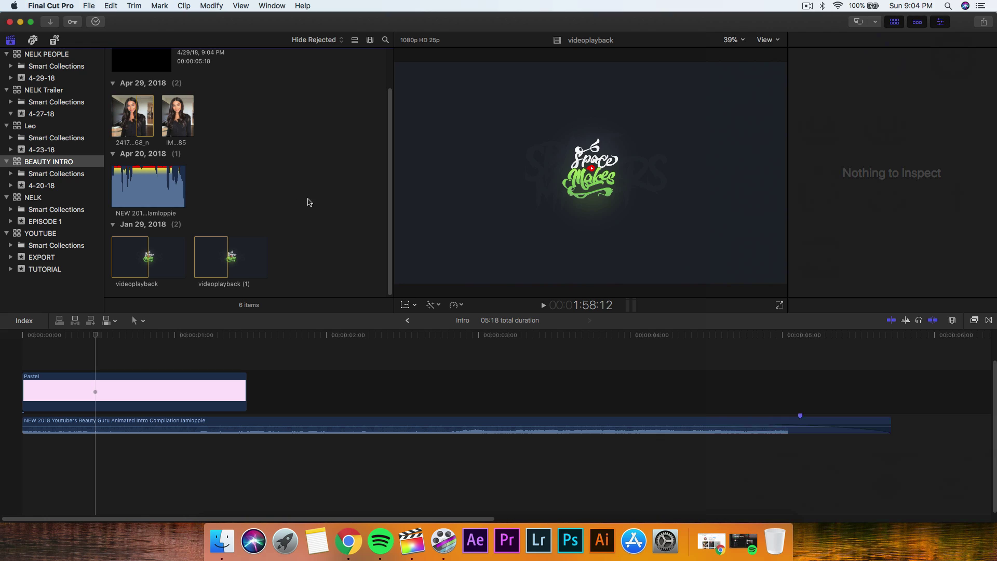
Step: Examine the BEAUTY INTRO source media, previewing the two portrait photos and the intro compilation audio clip
scroll(241, 145, "up", 3)
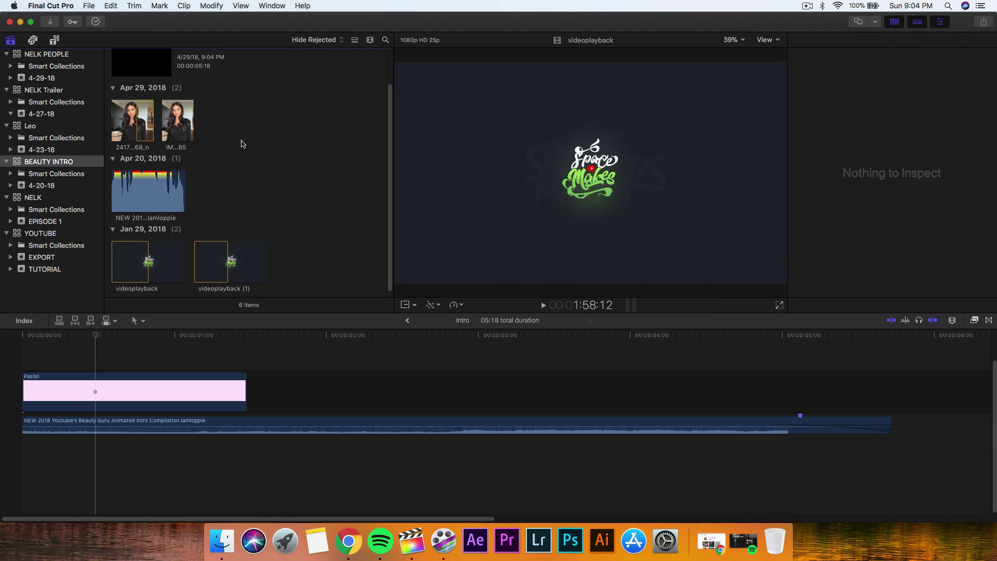
left_click(142, 145)
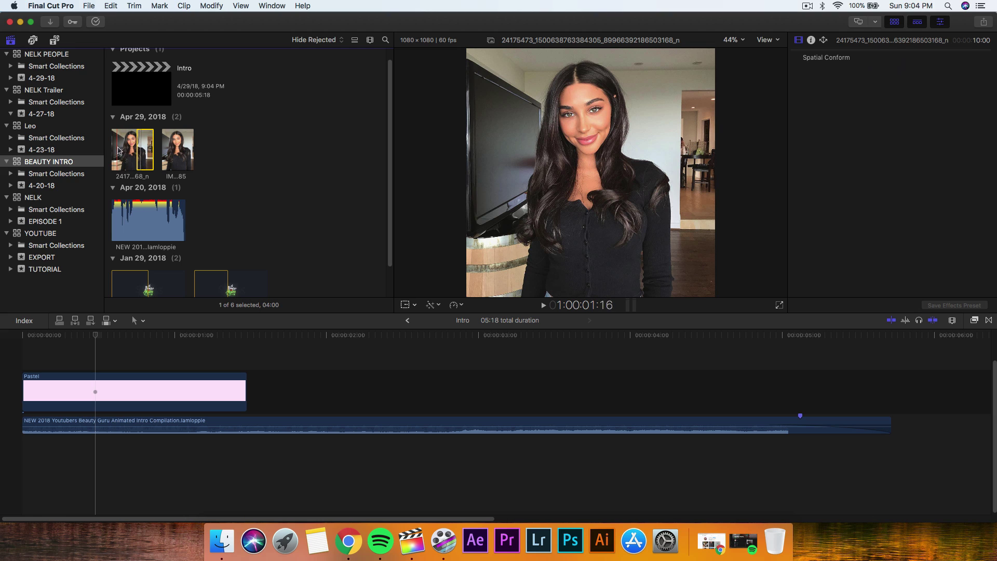
left_click(170, 148)
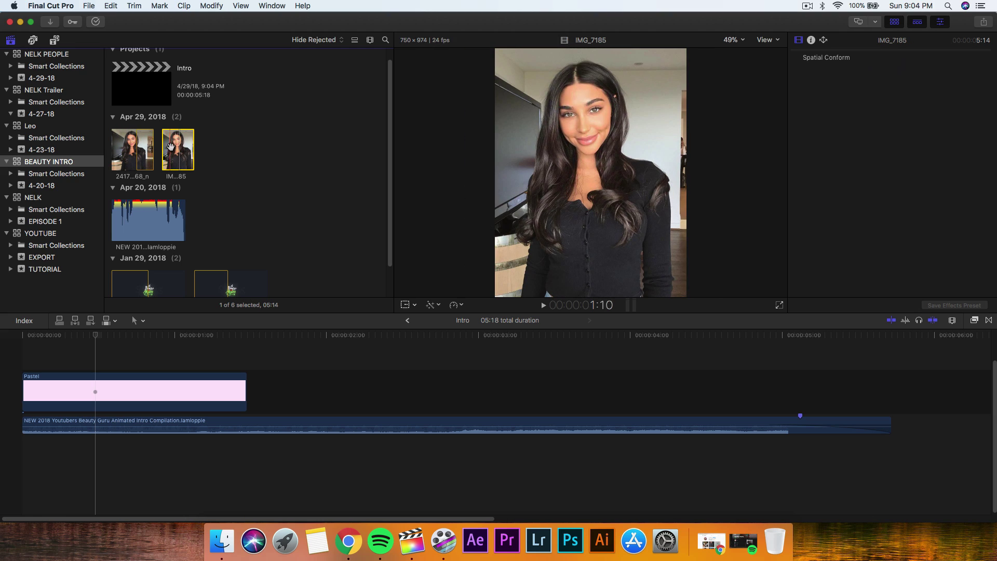
key("space")
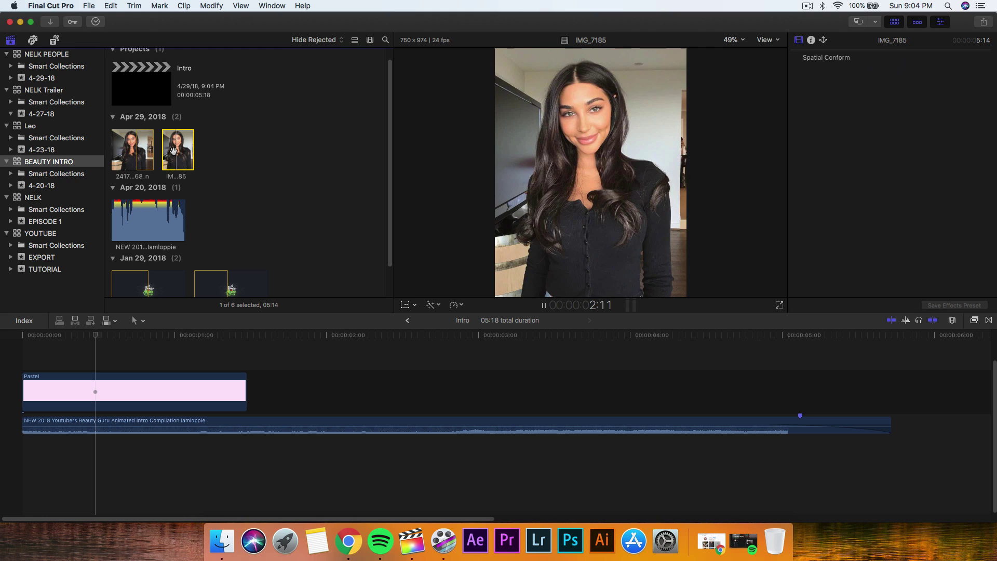
key("space")
left_click(140, 222)
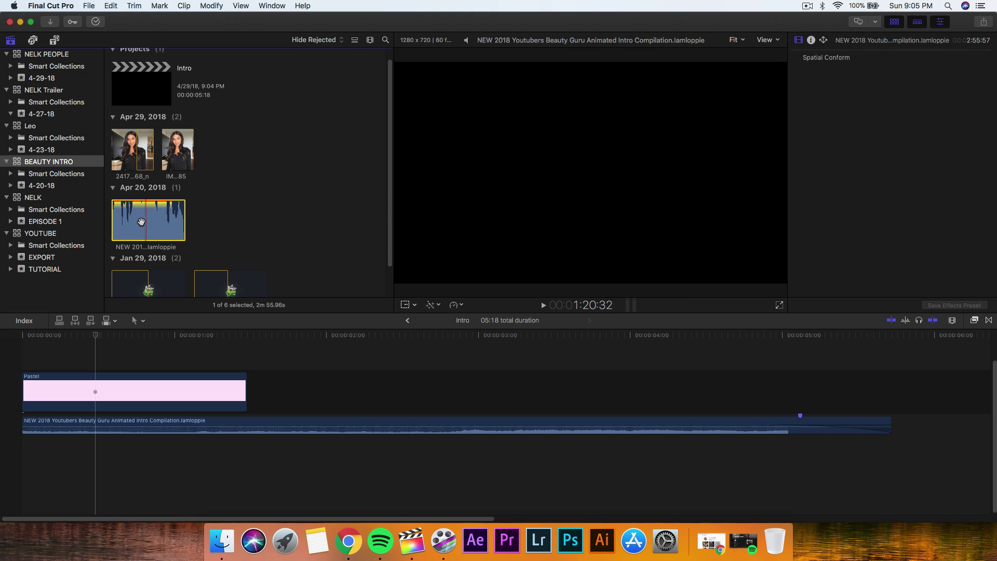
scroll(172, 200, "down", 1)
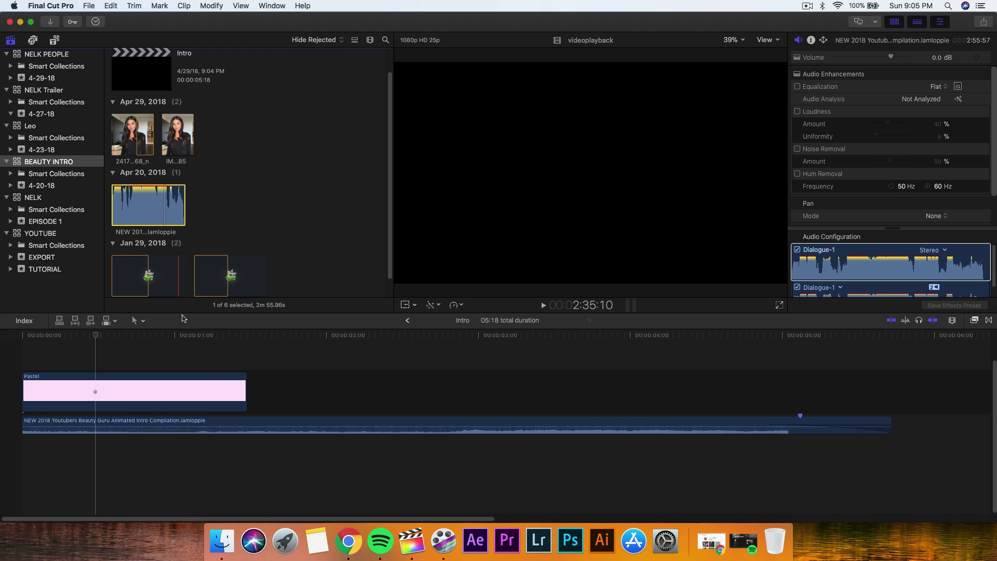
Step: Play the intro compilation audio clip on the timeline and check positions around two to three seconds
left_click(217, 426)
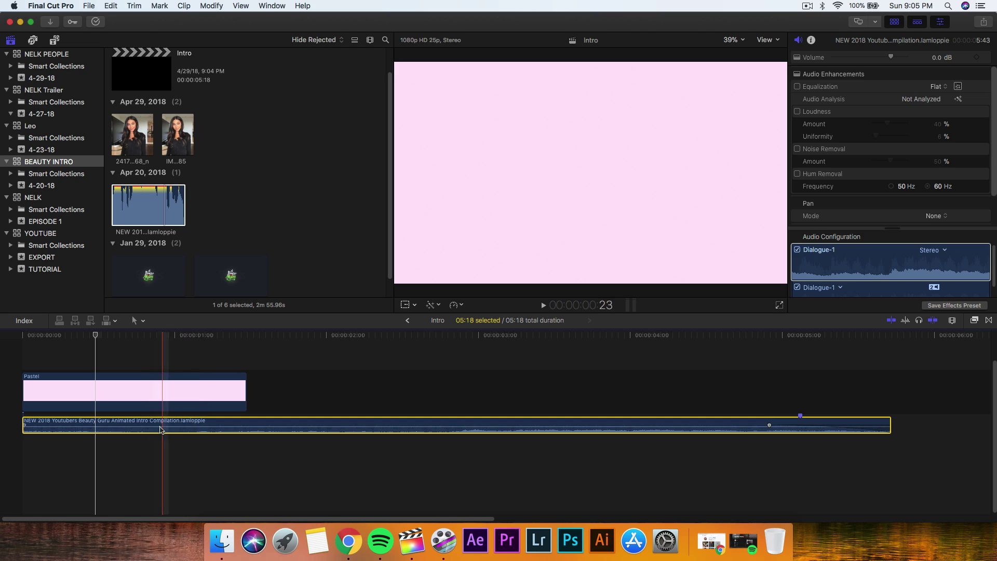
key("space")
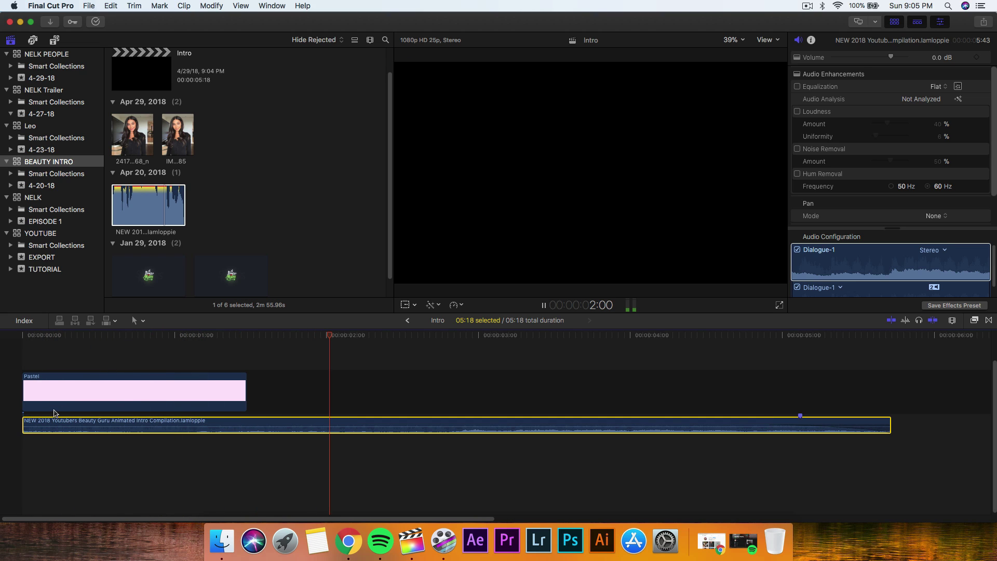
key("space")
left_click(443, 336)
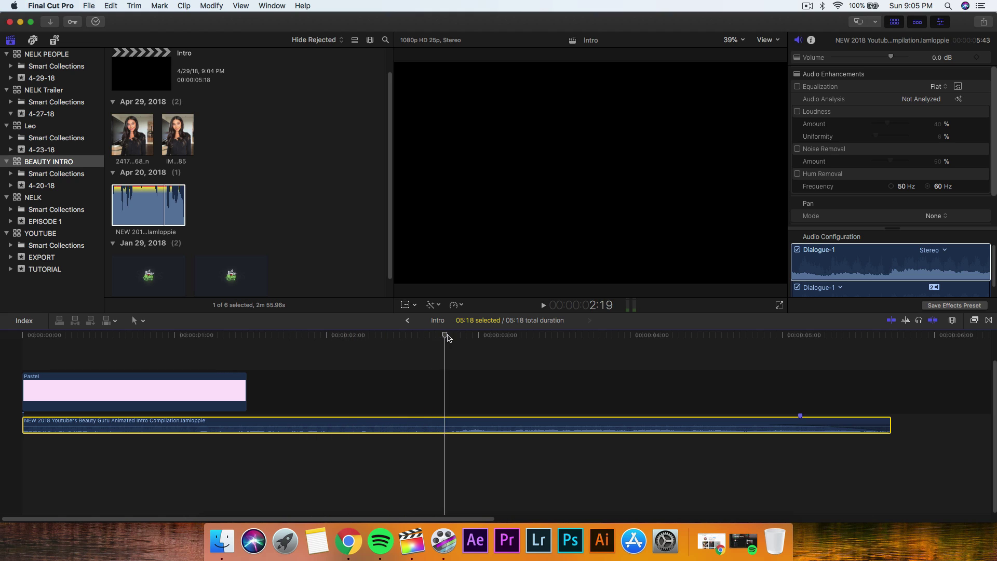
left_click(370, 340)
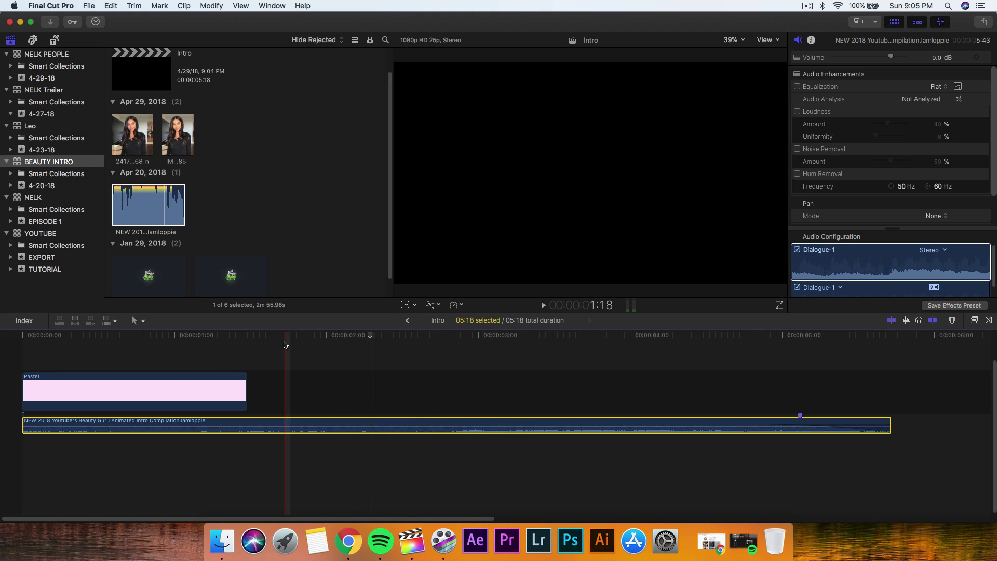
Step: Hide the libraries sidebar and add the selected videoplayback range above the Pastel clip at the start of the timeline
scroll(209, 226, "down", 2)
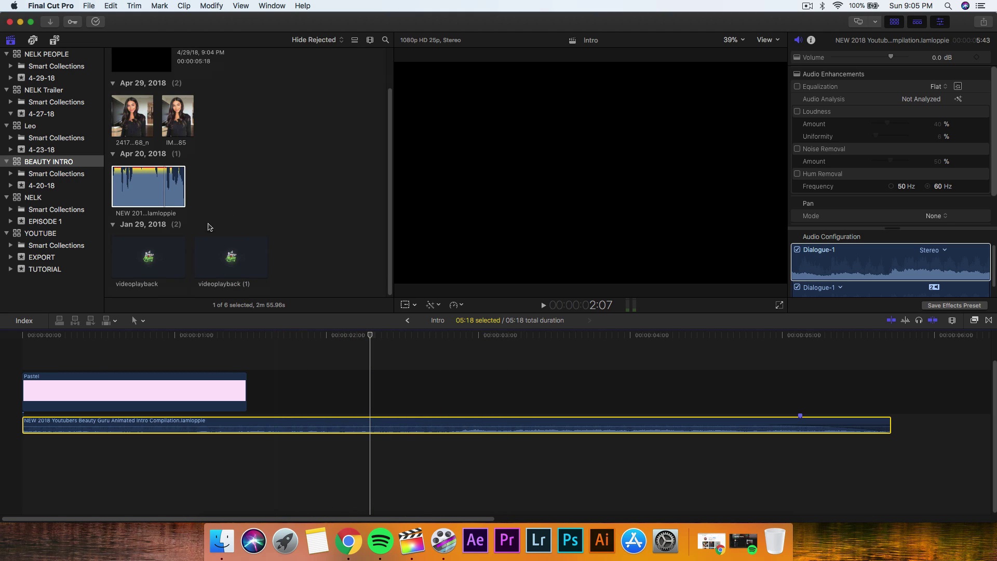
left_click(152, 263)
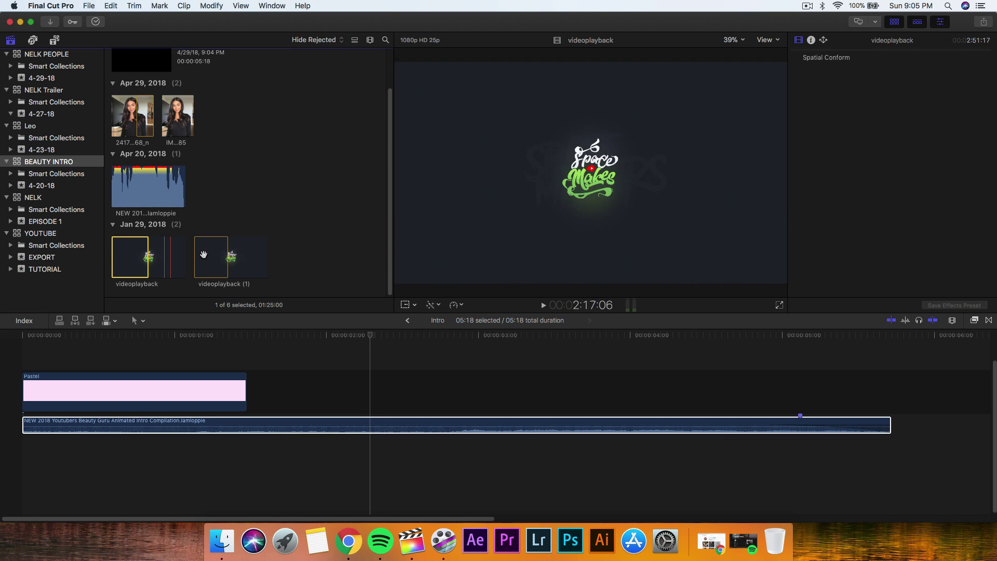
left_click(201, 252)
key("super+shift+1")
left_click(20, 257)
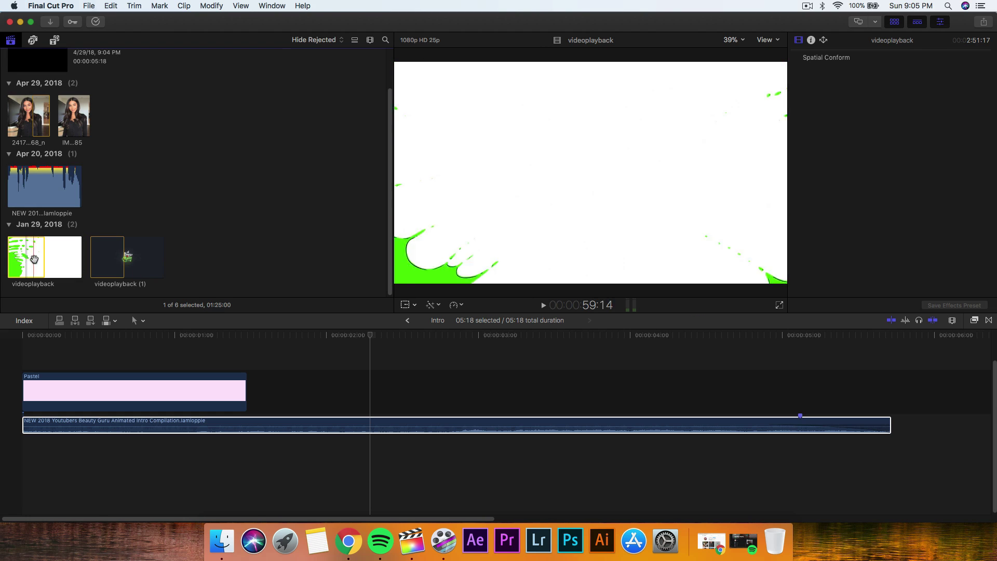
left_click_drag(28, 256, 83, 347)
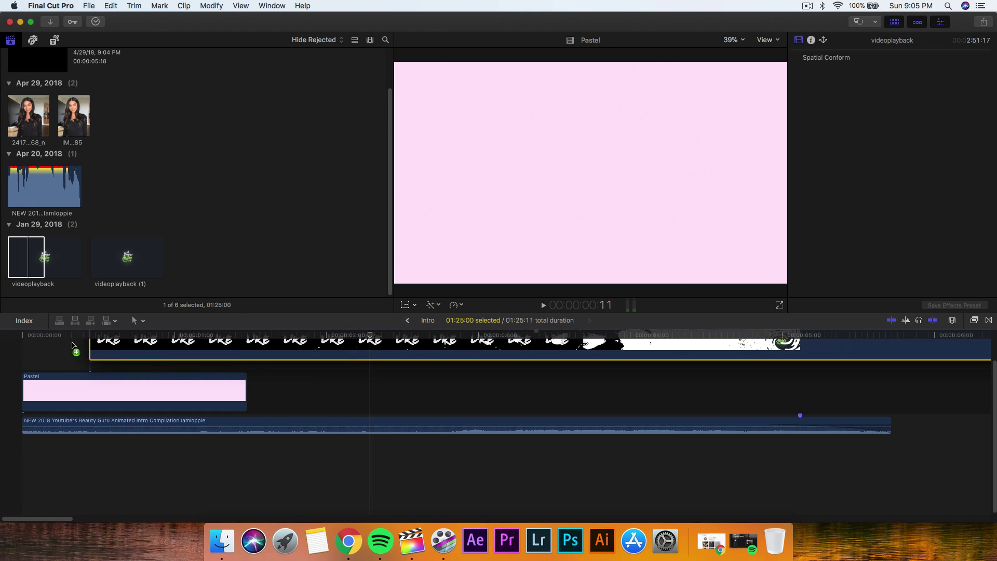
key("super+minus")
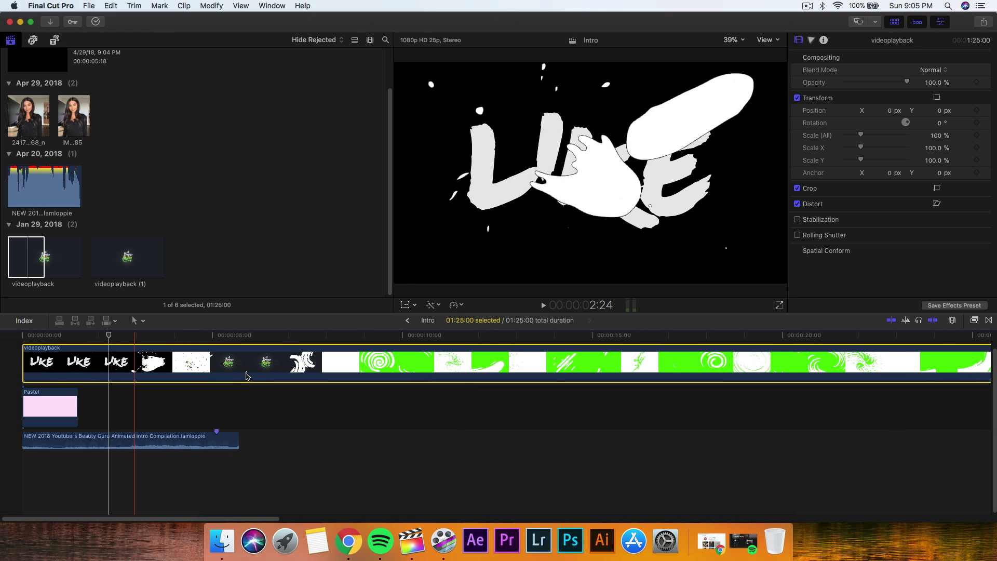
Step: Split the videoplayback clip at about 15:01, just before a splash animation, and delete the part before the cut
left_click_drag(344, 336, 596, 355)
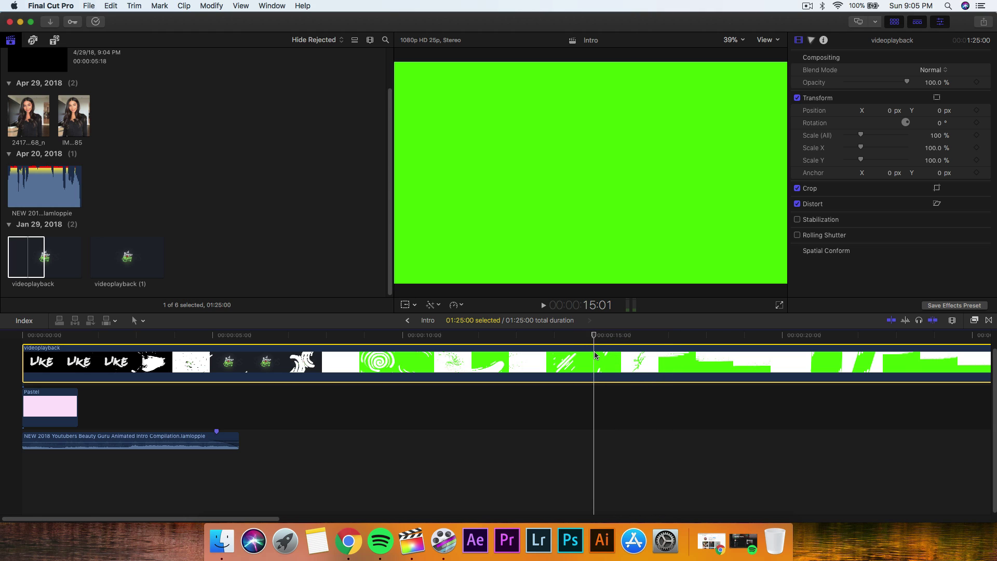
key("b")
left_click(595, 360)
key("Delete")
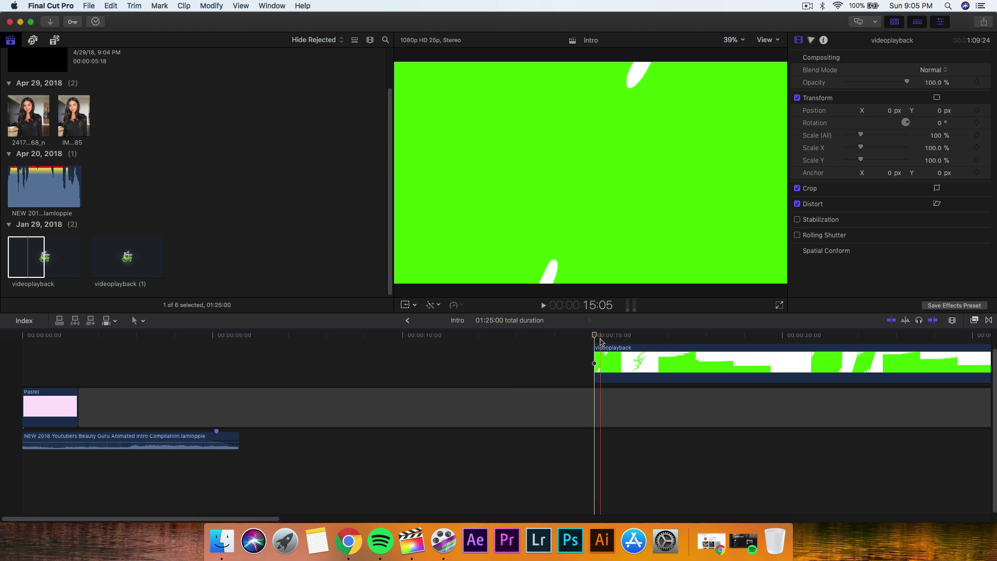
Step: Split the swirling splash section off the remaining videoplayback clip and place it above the Pastel clip at the timeline's start
left_click(633, 336)
left_click_drag(637, 339, 52, 364)
key("super+b")
left_click_drag(670, 364, 301, 363)
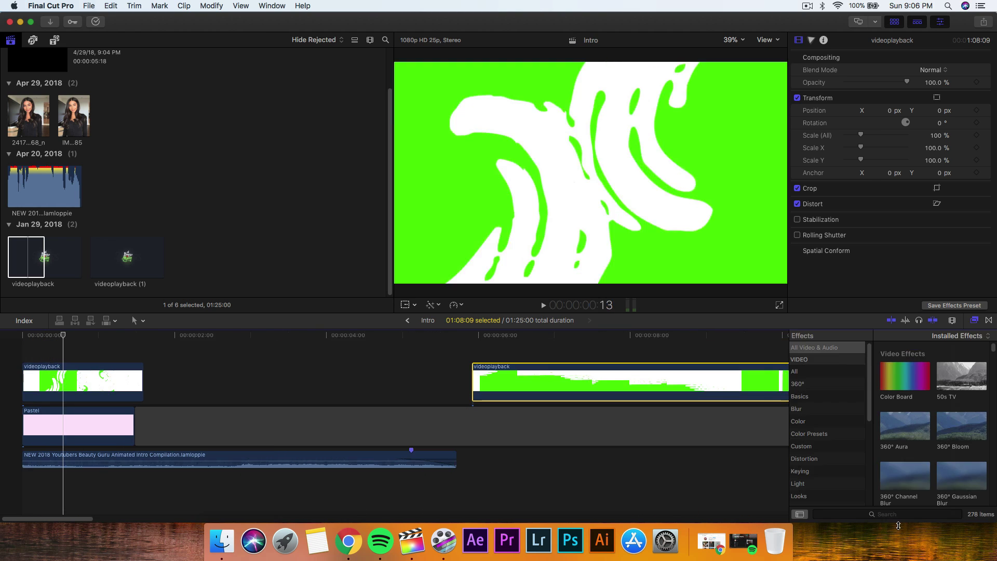
Step: Search the effects for "keyer" and apply the Keyer effect to the splash clip above the Pastel background
left_click(898, 515)
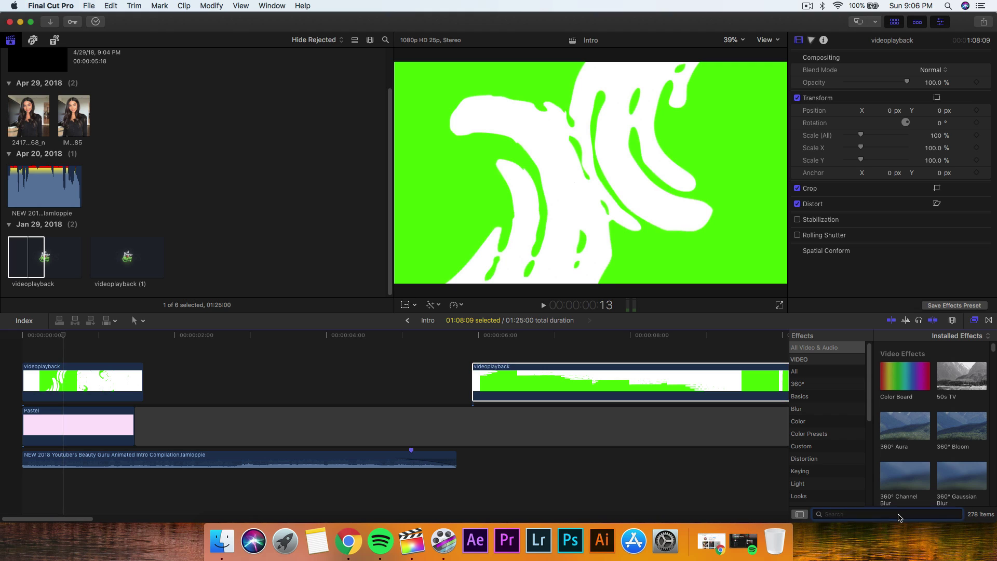
type("keyer")
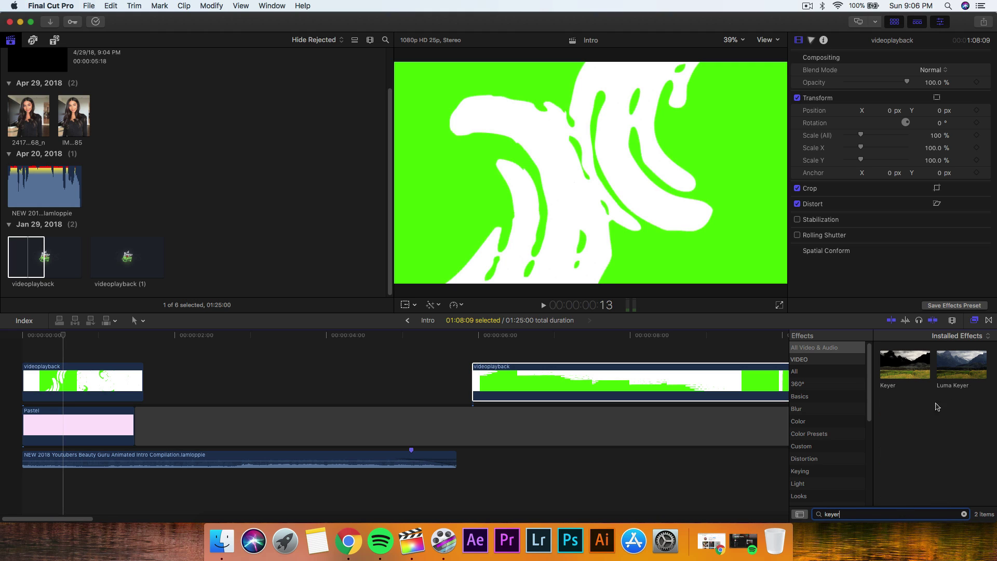
left_click_drag(906, 363, 57, 381)
left_click(54, 336)
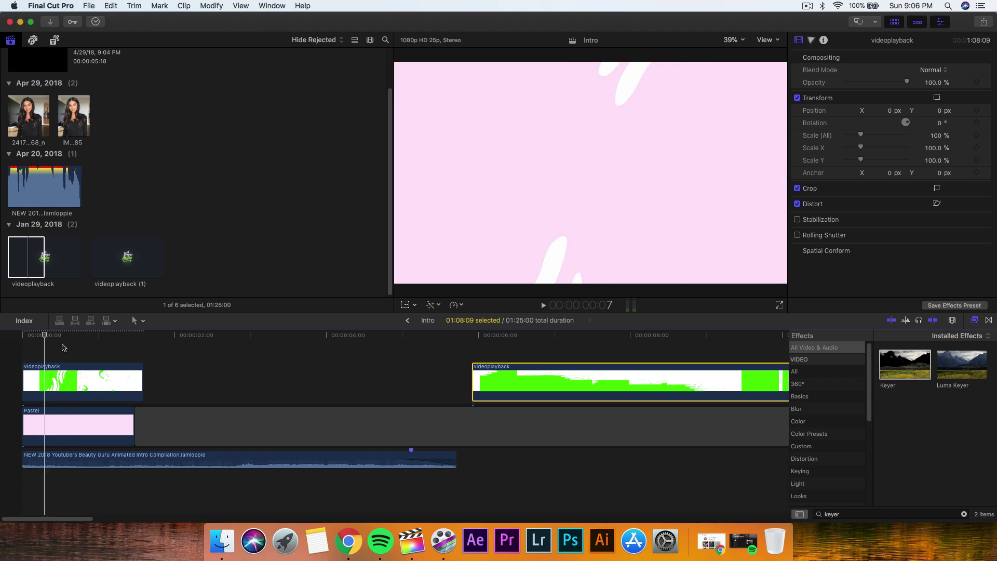
Step: Locate the Pastel generator used for the pink background among the installed generators
left_click(59, 427)
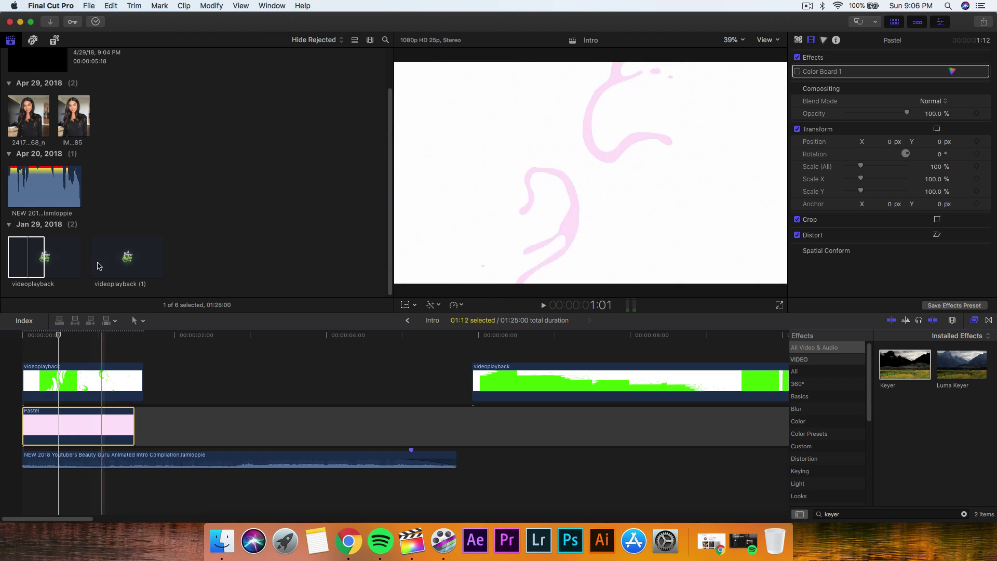
left_click(56, 40)
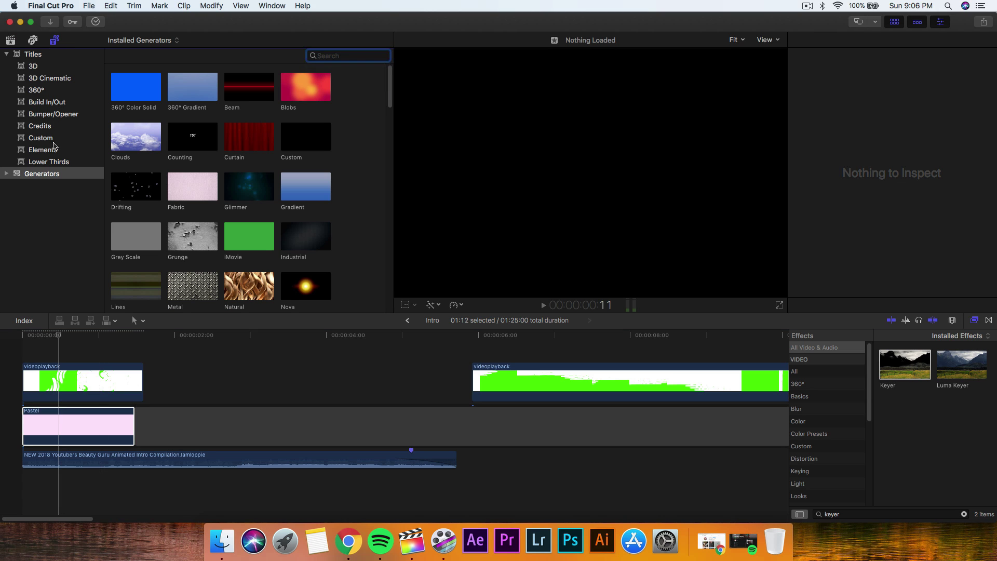
scroll(223, 192, "down", 5)
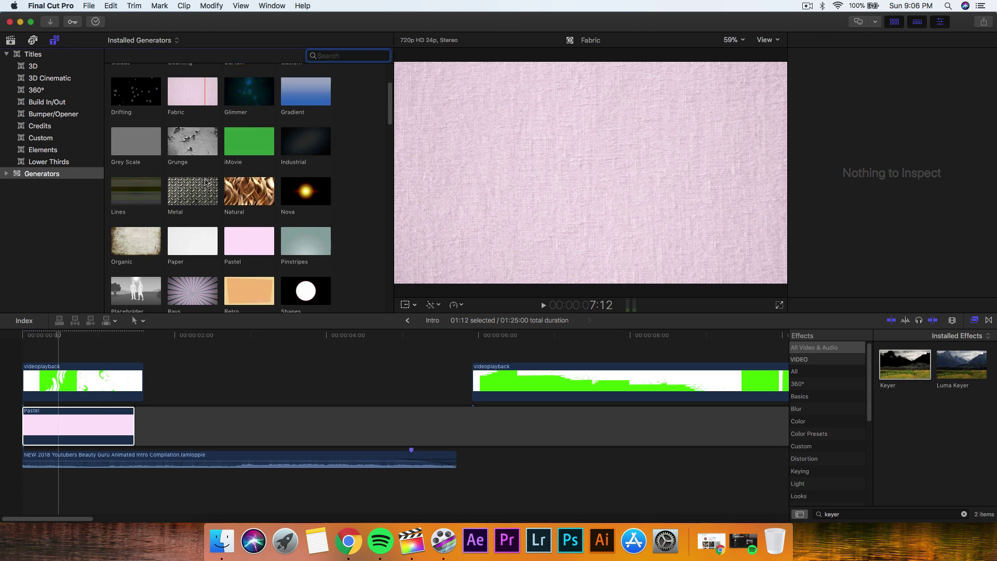
left_click(246, 204)
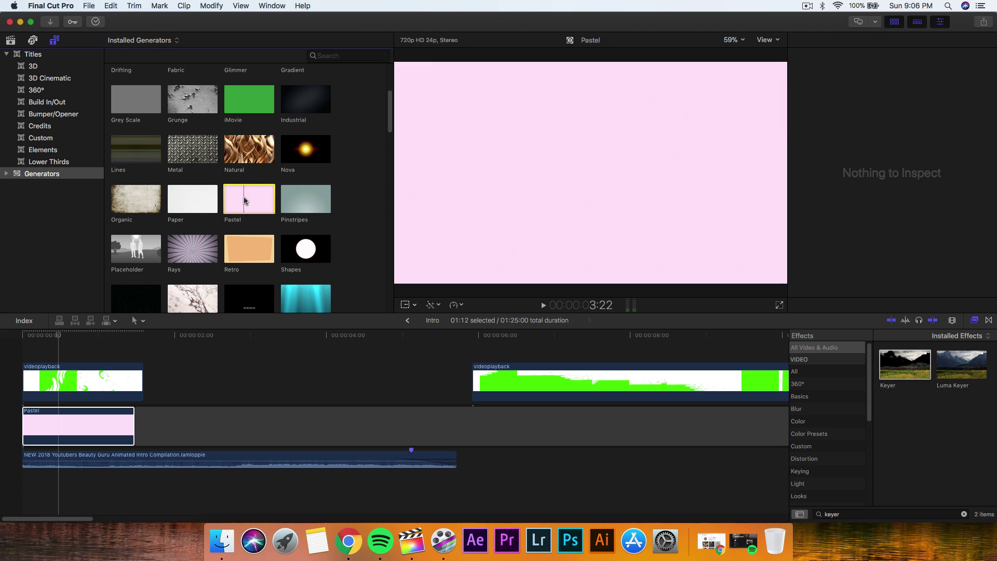
Step: Try the Peach and Purple colors on the Pastel background clip, then return it to Pink
left_click(44, 423)
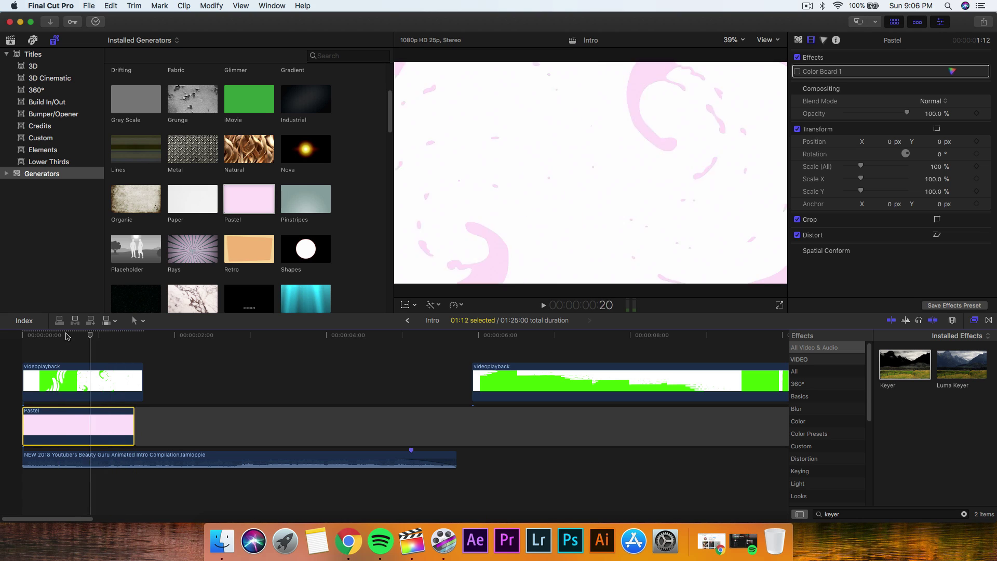
left_click(797, 41)
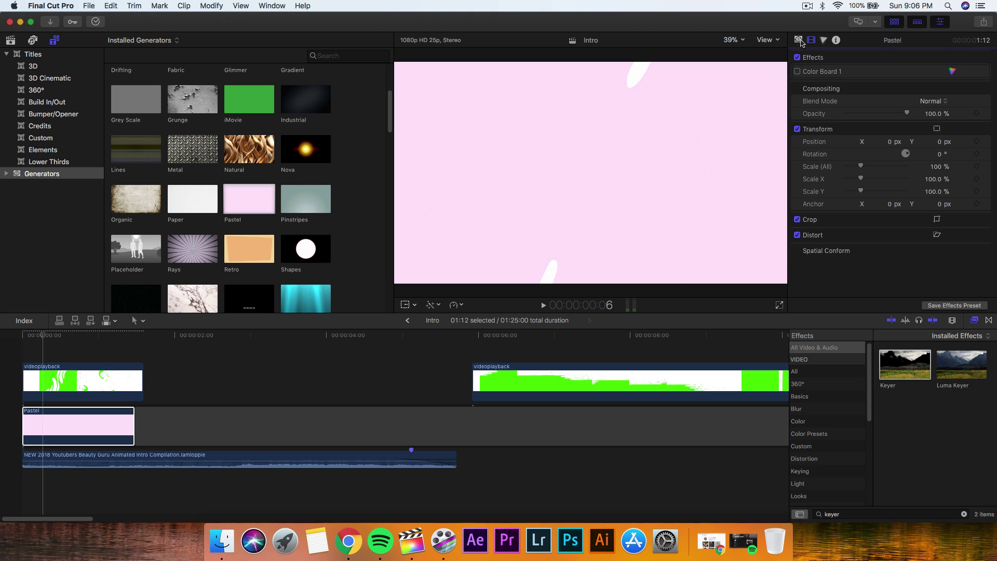
left_click(936, 70)
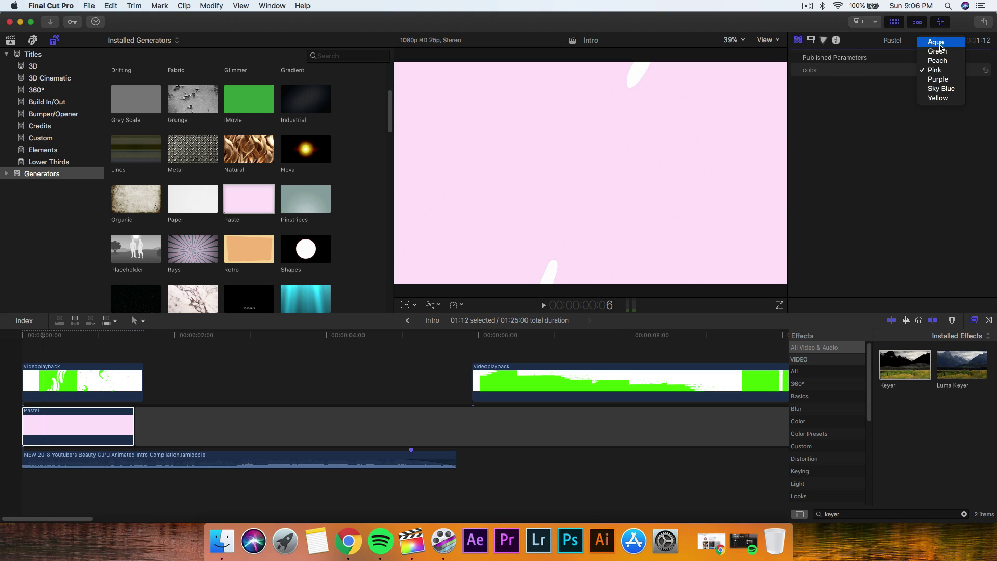
left_click(932, 74)
left_click(934, 72)
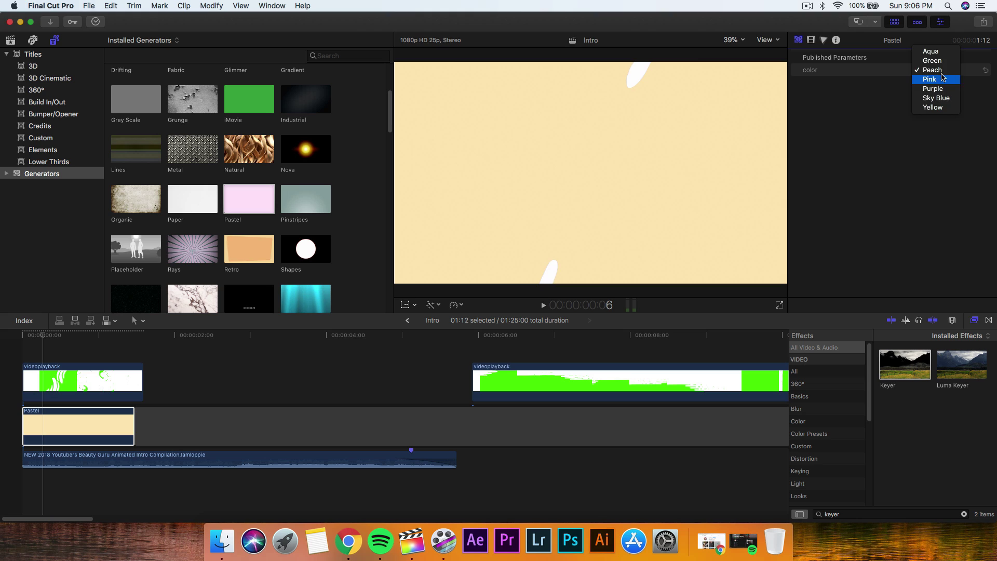
left_click(939, 78)
left_click(938, 72)
left_click(938, 80)
left_click(937, 71)
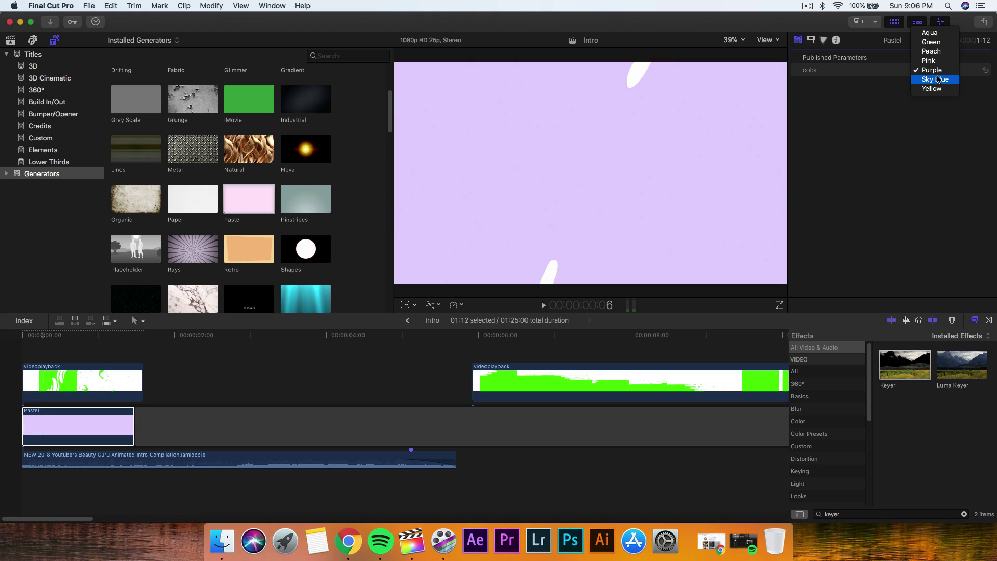
left_click(931, 79)
left_click(936, 70)
left_click(914, 52)
Step: Enable the Color Board 1 correction on the Pastel background clip
left_click(811, 40)
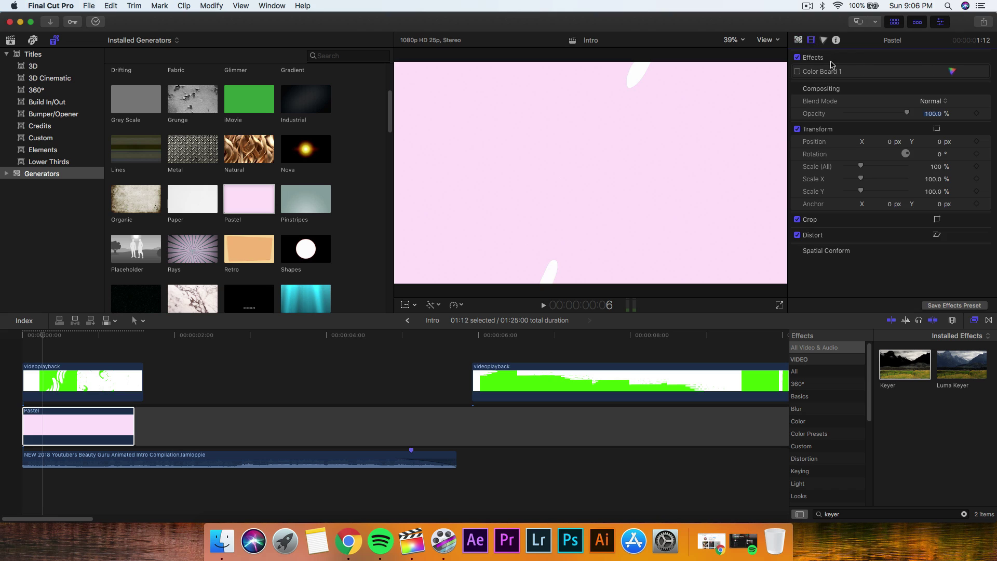
left_click(797, 72)
left_click(798, 71)
left_click(798, 72)
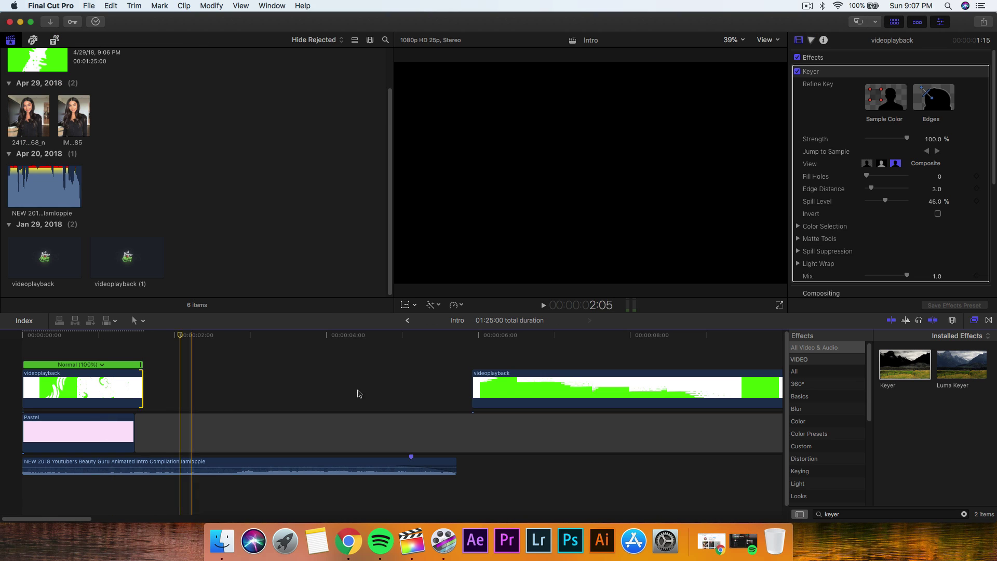
Step: Cut the splash section ending at about 18:03 out of the remaining videoplayback clip and place it right after the first splash clip
left_click_drag(540, 384, 257, 384)
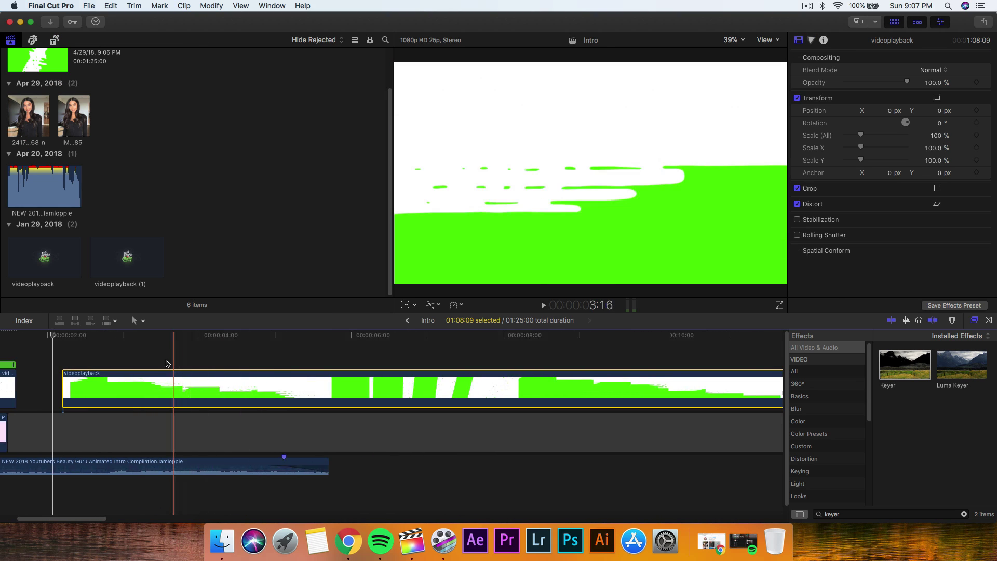
key("super+minus")
key("super+minus")
left_click_drag(336, 334, 368, 338)
key("super+b")
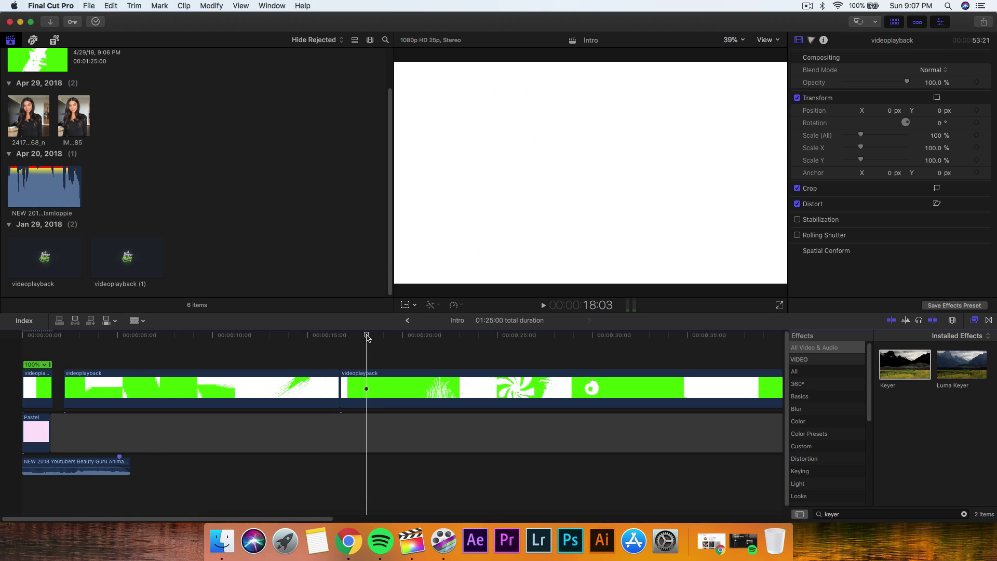
left_click(322, 382)
key("Delete")
left_click_drag(346, 383, 78, 378)
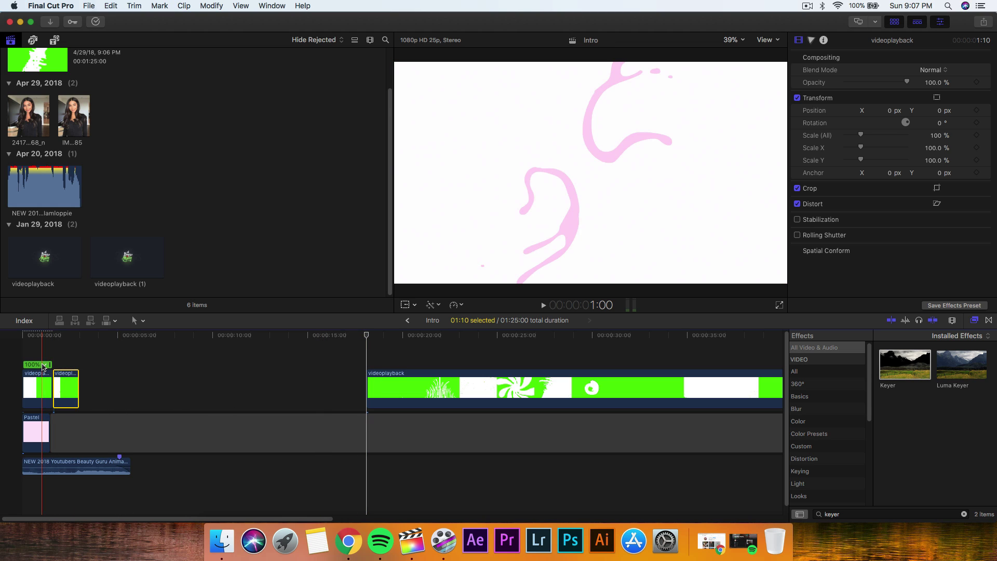
Step: Copy the first splash clip's Keyer effect and paste it as an attribute onto the second splash clip
key("super+equal")
key("super+equal")
scroll(44, 369, "left", 3)
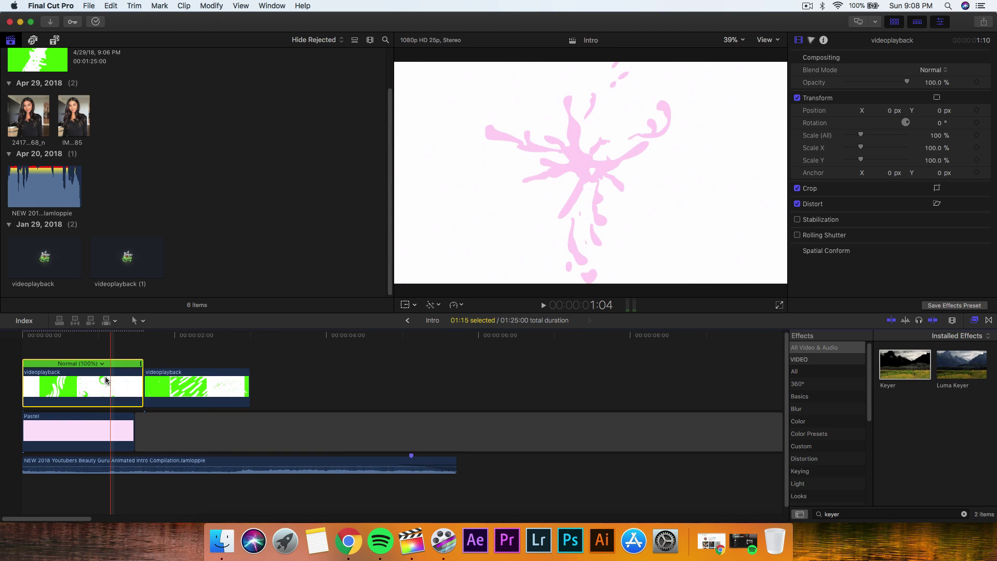
left_click(107, 382)
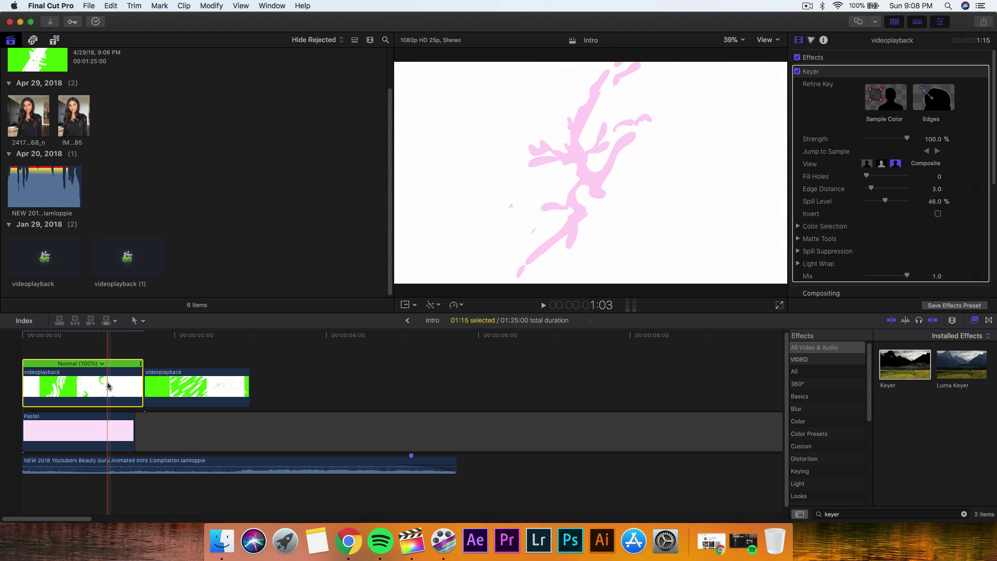
left_click(187, 385)
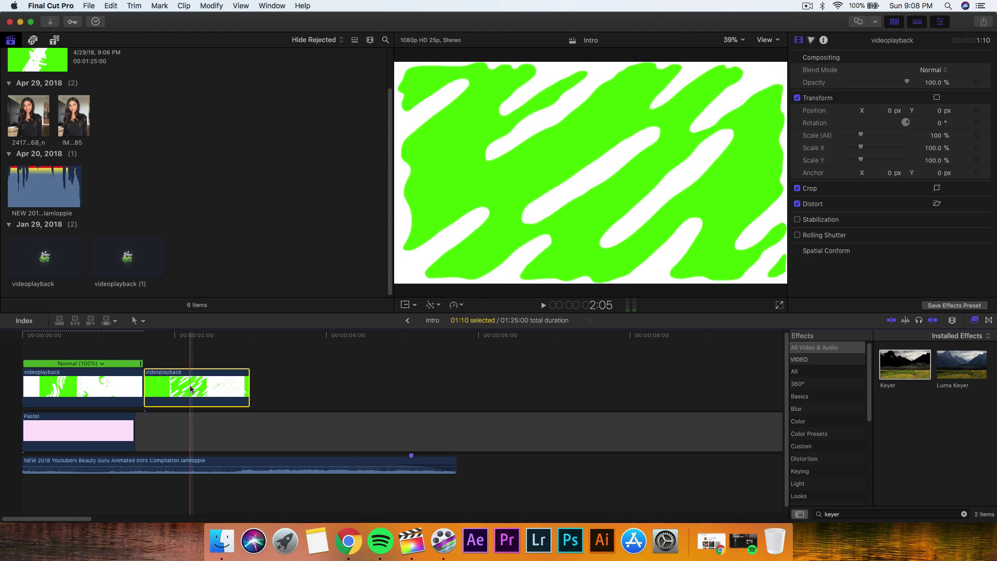
key("super+shift+v")
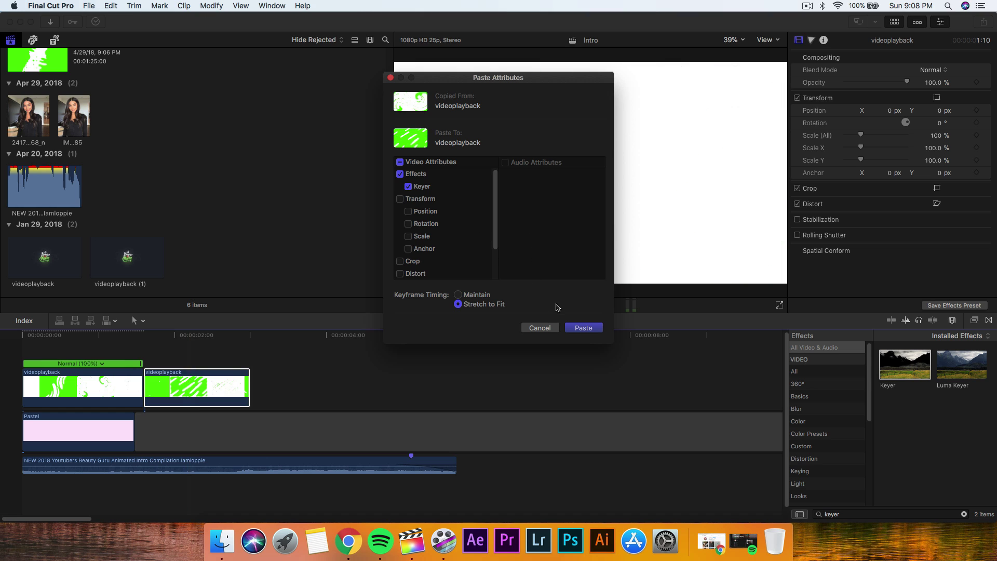
left_click(572, 328)
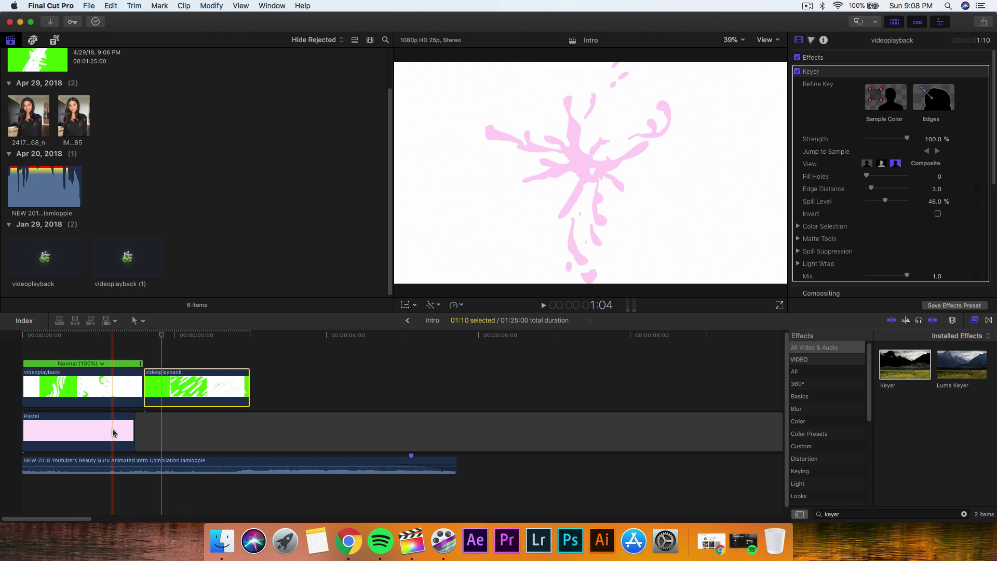
Step: Extend the Pastel background slightly past the end of the second splash clip and play back the transition
left_click_drag(134, 430, 261, 427)
left_click_drag(273, 367, 138, 366)
key("space")
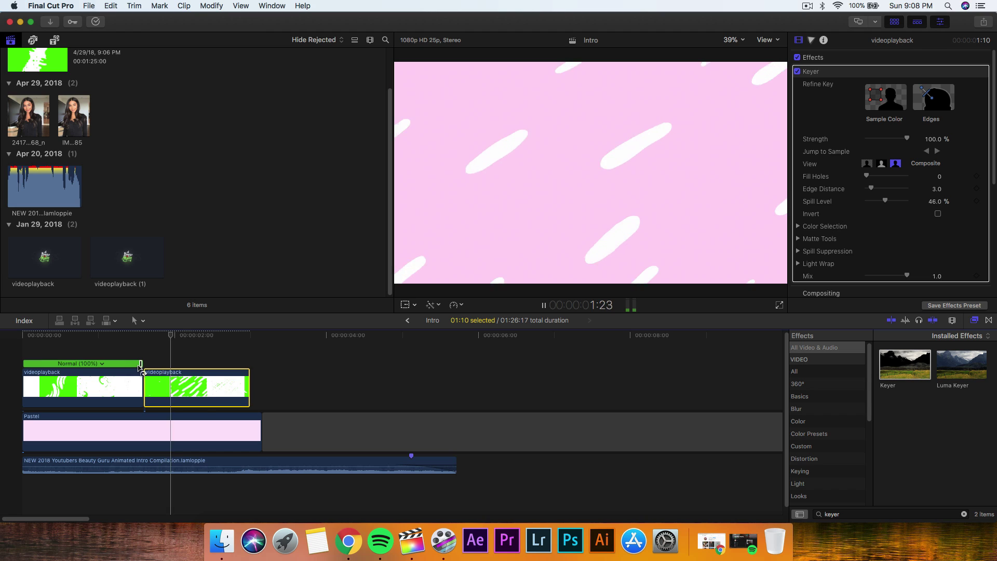
key("space")
Step: Reverse the playback of the second splash clip
left_click(201, 353)
left_click(205, 340)
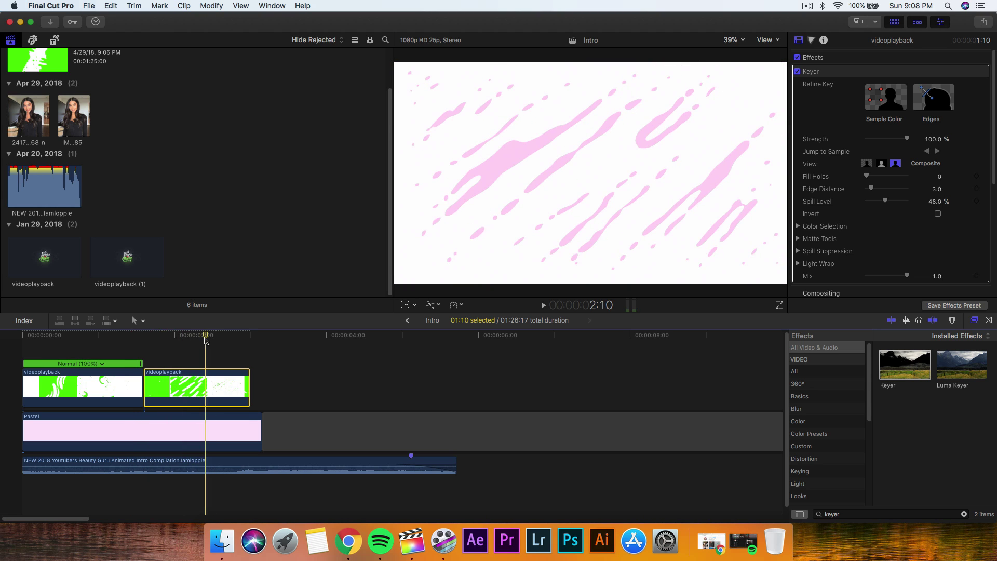
left_click(454, 305)
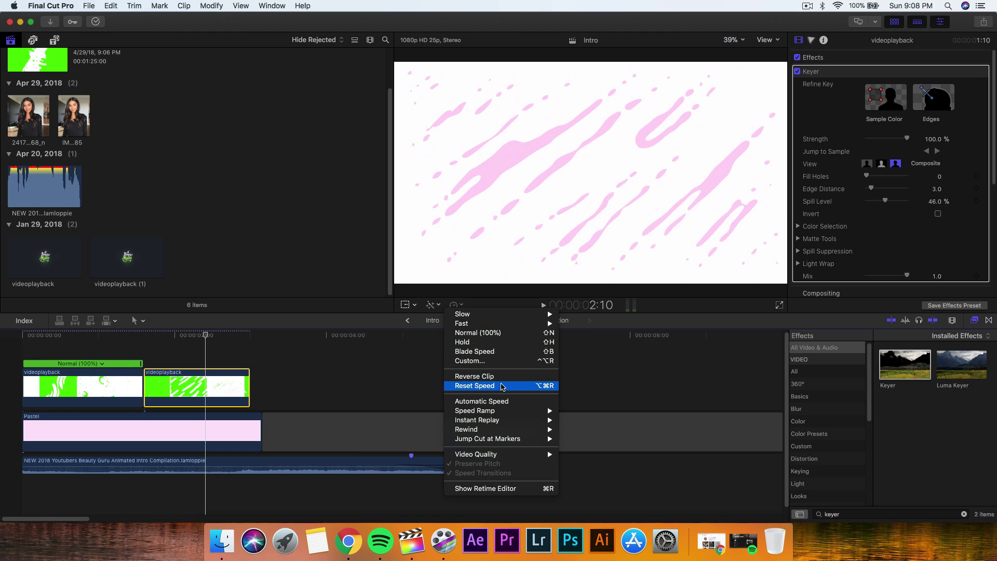
left_click(501, 377)
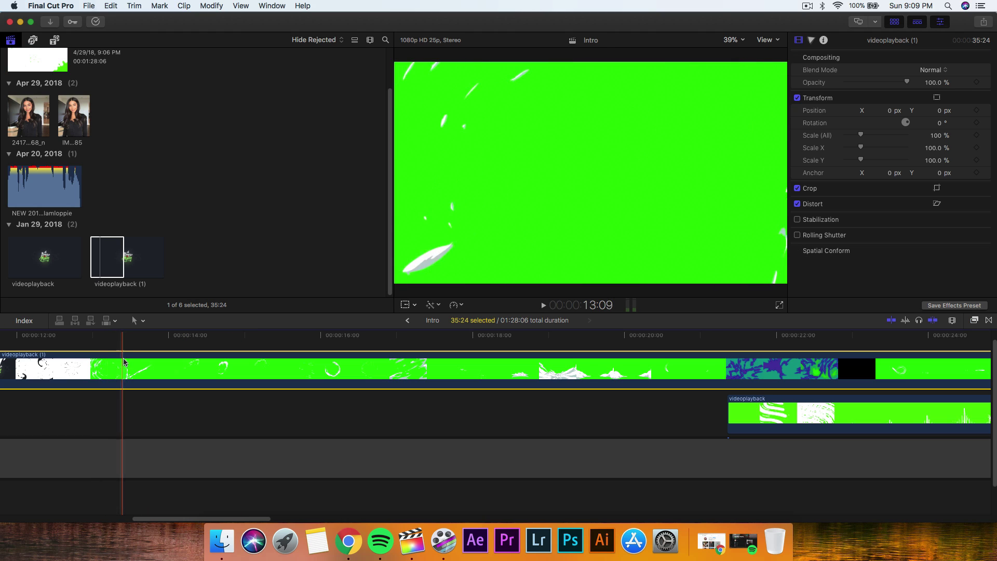
Step: Isolate the diagonal streak animation, about 21 frames long, in the videoplayback (1) clip and delete the footage before and after it
key("b")
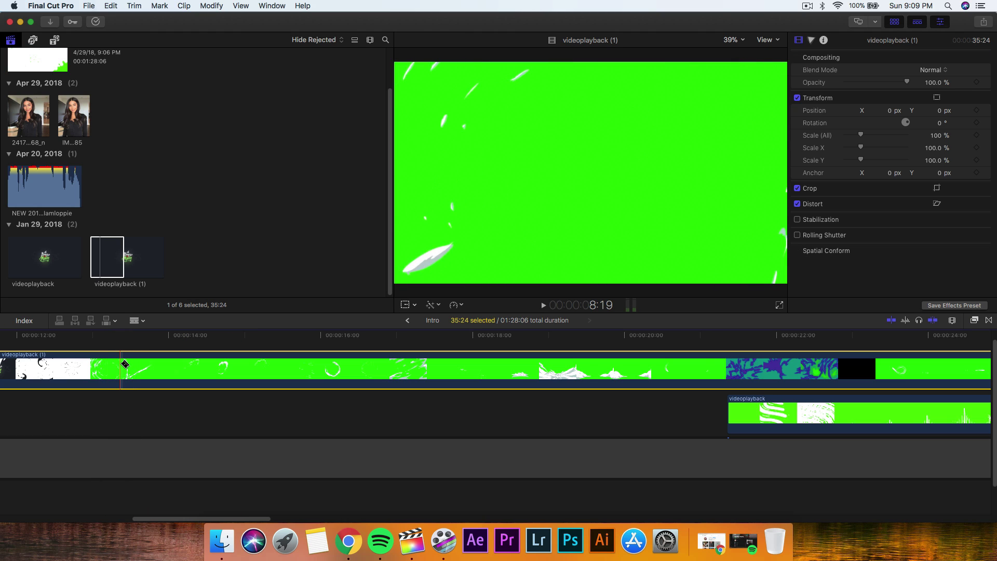
left_click(131, 362)
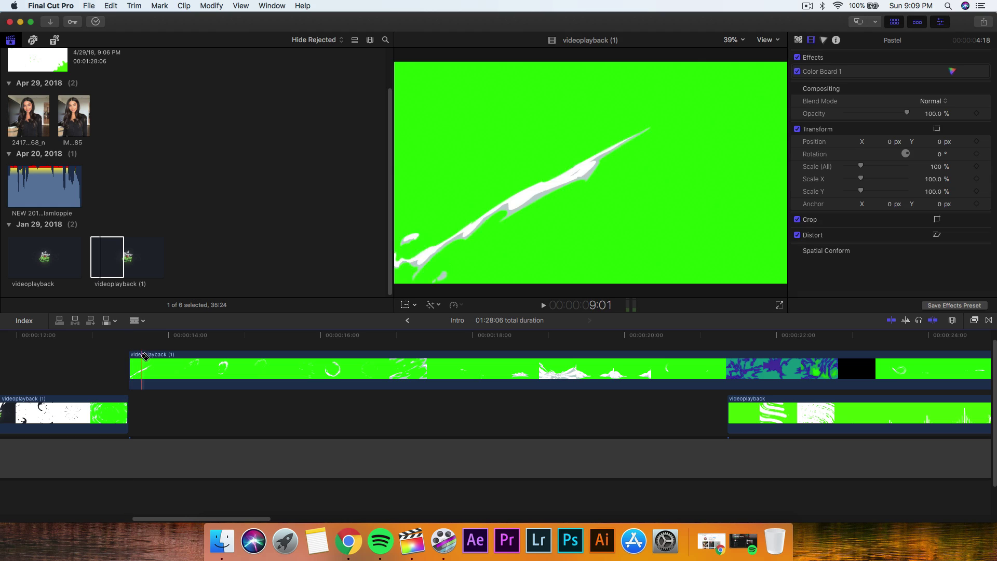
left_click(205, 358)
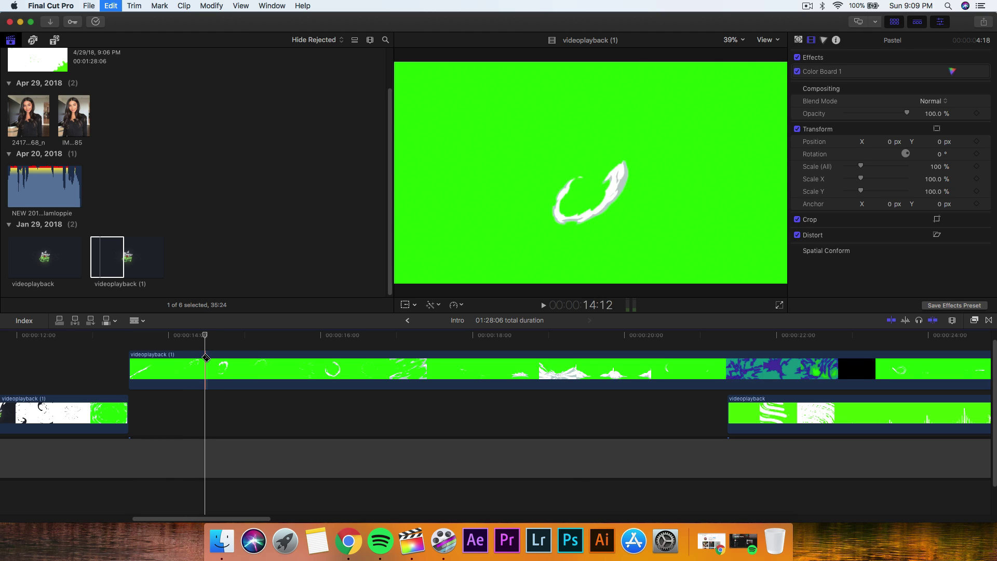
left_click(192, 358)
key("a")
left_click(210, 360)
key("Delete")
left_click(92, 407)
key("Delete")
Step: Move the diagonal streak clip above the Pastel background at about the 4-second mark and play the sequence from the start
scroll(173, 382, "left", 18)
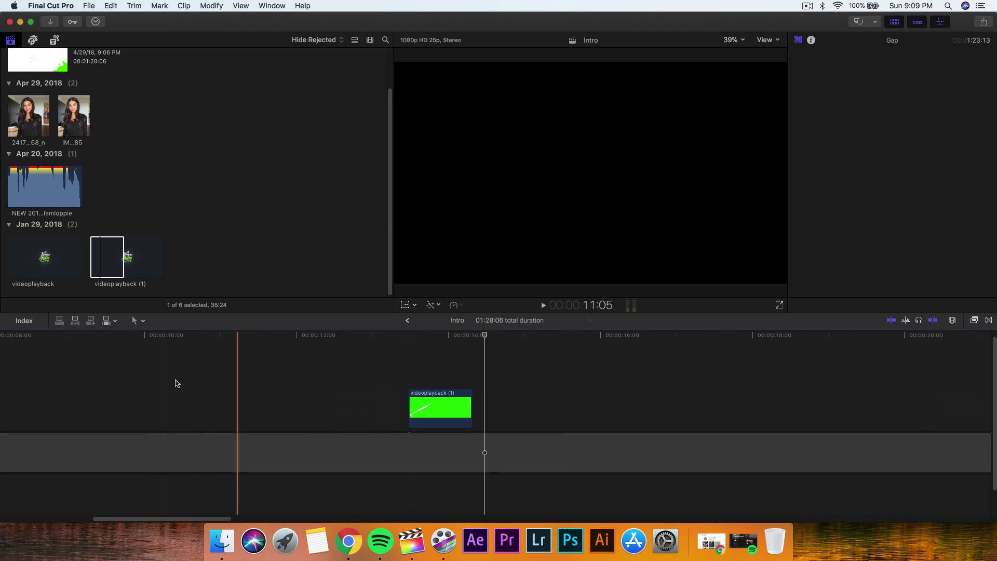
scroll(540, 402, "right", 10)
left_click_drag(835, 399, 78, 375)
scroll(142, 358, "left", 10)
left_click_drag(319, 407, 368, 408)
left_click_drag(139, 341, 3, 341)
key("space")
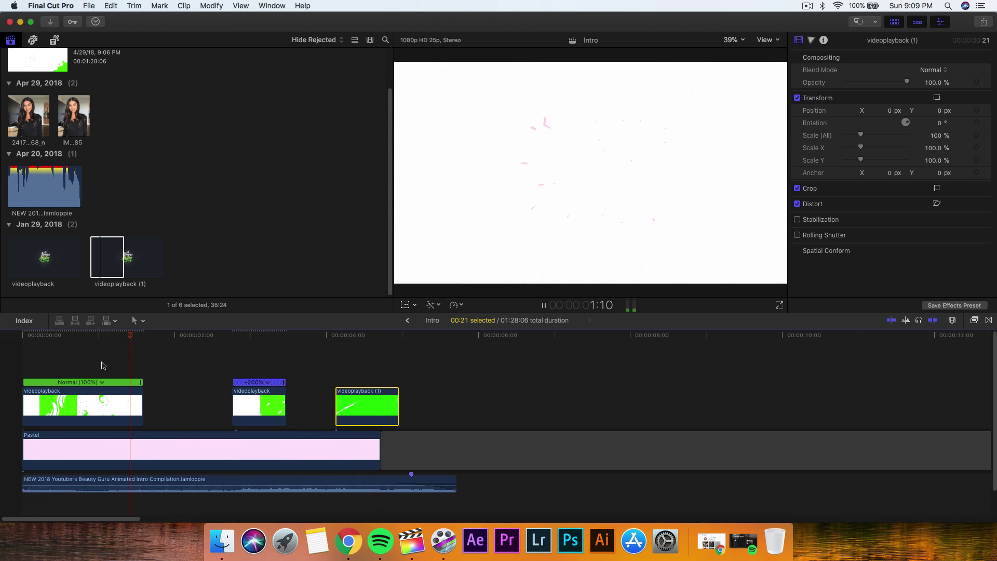
key("space")
Step: Add the IMG_7185 portrait above the splash clips, search the effects for "draw mask" and apply Draw Mask to it
left_click_drag(78, 117, 200, 338)
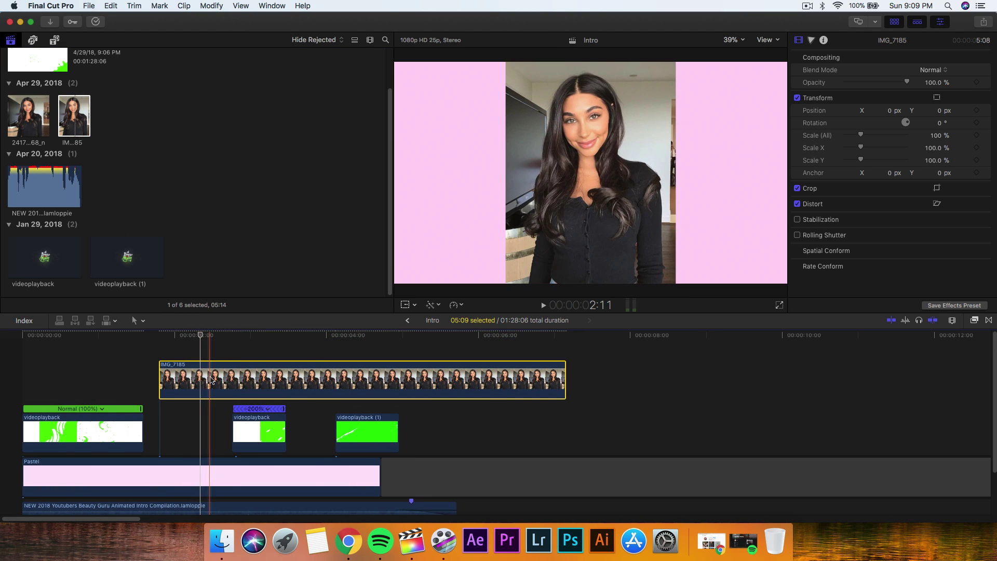
left_click(894, 22)
left_click(974, 320)
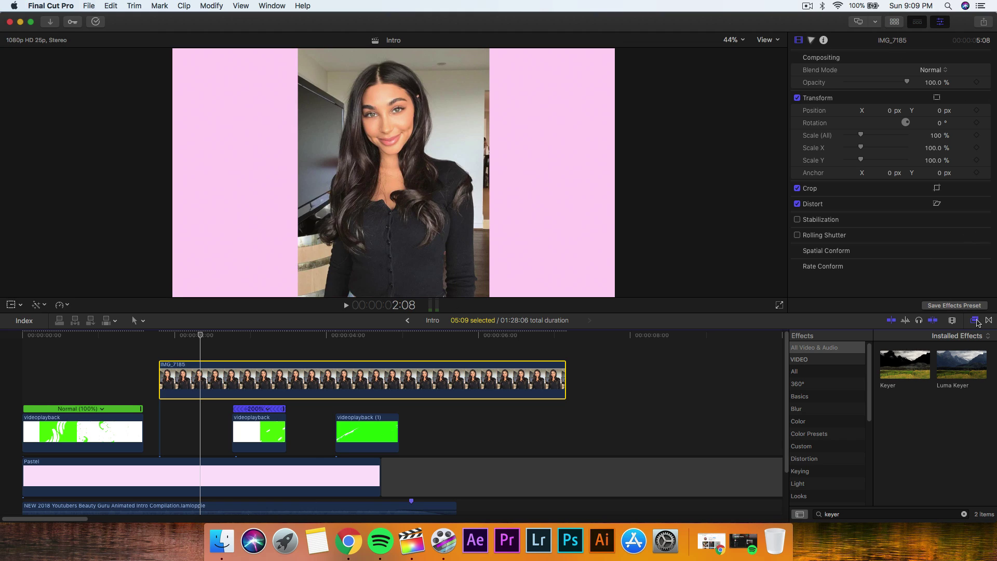
left_click(961, 512)
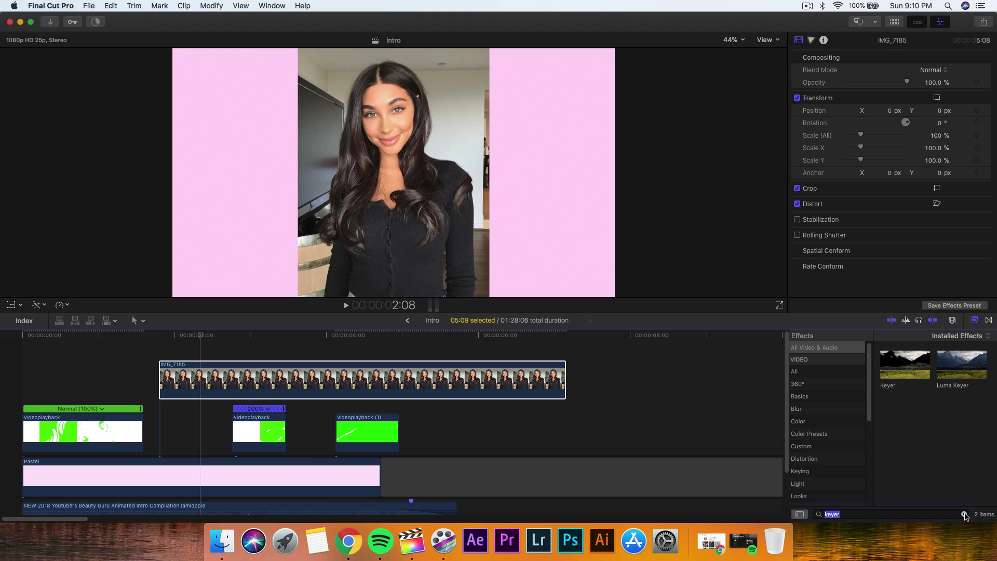
type("draw mask")
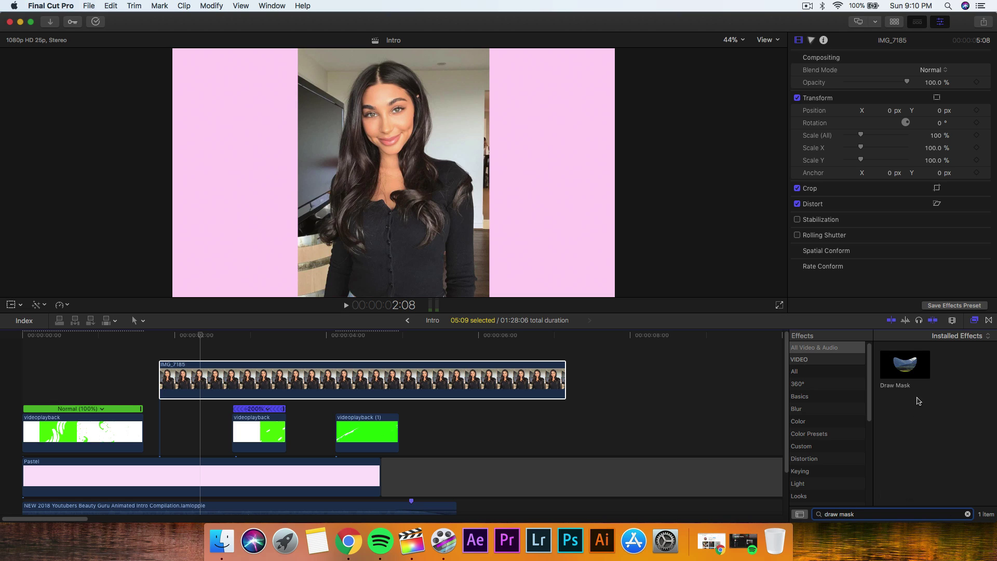
mouse_move(919, 376)
left_mouse_down()
mouse_move(784, 358)
mouse_move(332, 379)
left_mouse_up()
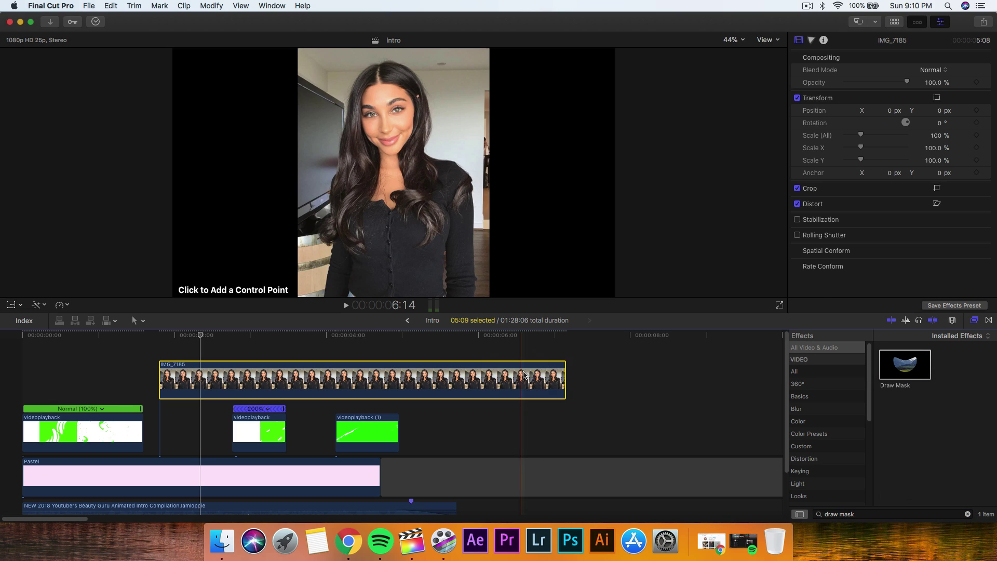
left_click(974, 320)
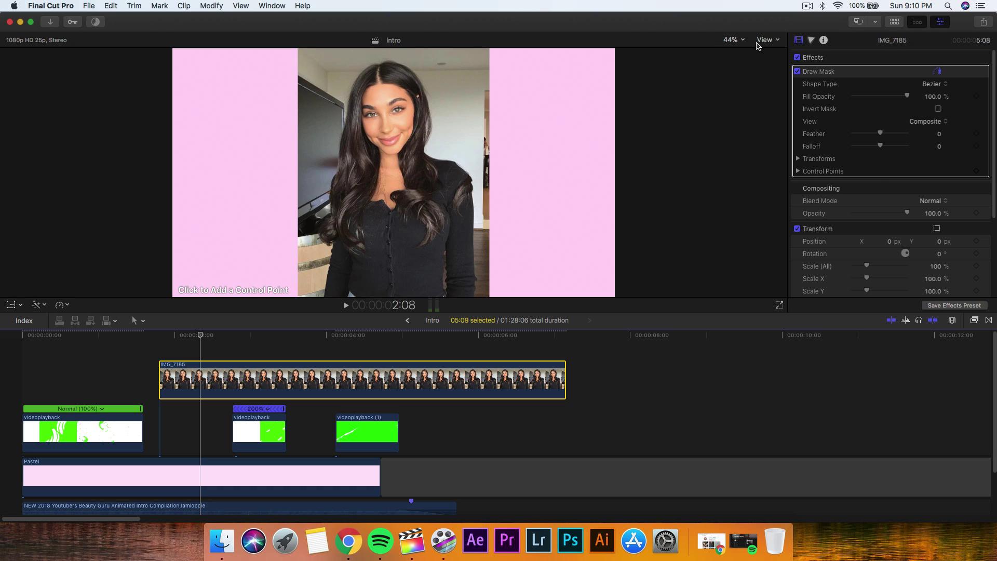
Step: Trace a closed mask around the woman's hair, shoulders and upper body at 75% zoom to cut her out of the photo
left_click(762, 40)
left_click(731, 41)
left_click(749, 111)
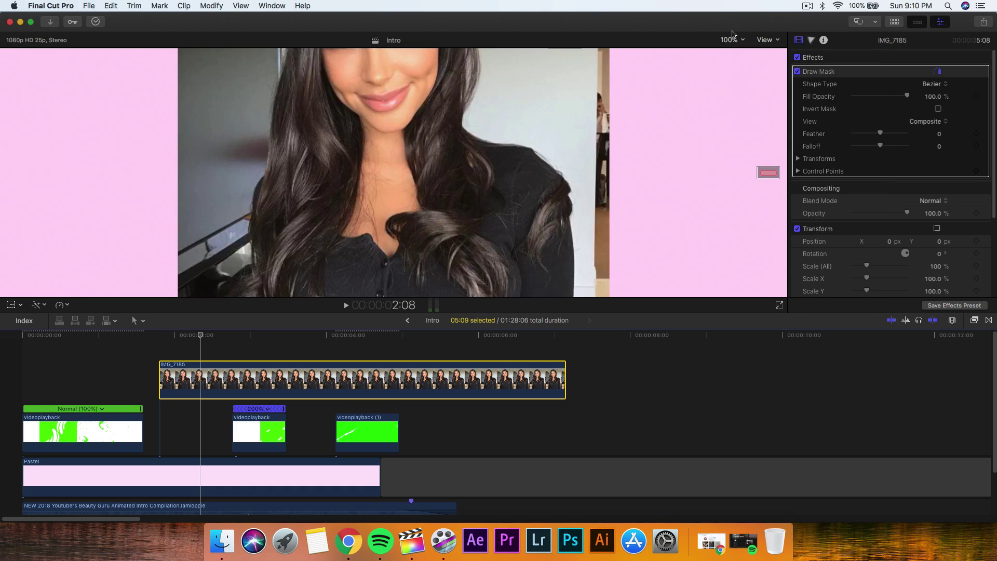
left_click(731, 40)
left_click(737, 102)
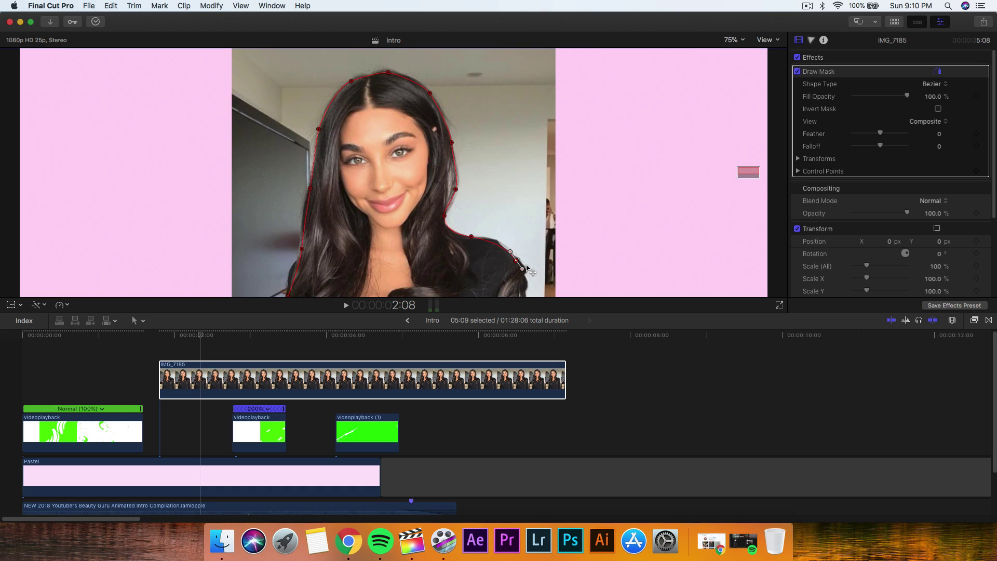
scroll(527, 269, "down", 5)
left_click_drag(523, 128, 525, 141)
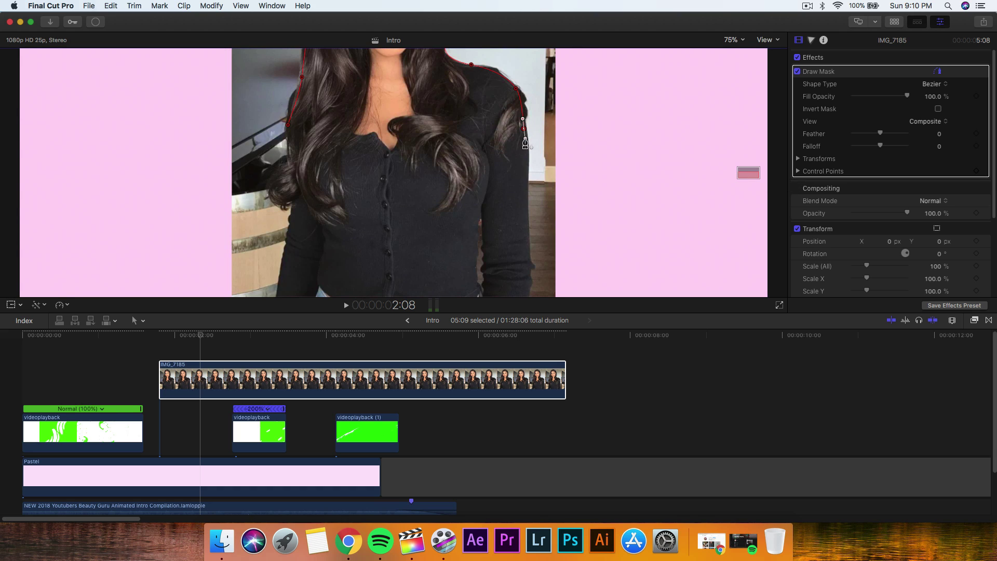
left_click(287, 125)
Step: Fit the whole frame in the viewer and refine the control points along the mask's lower edge
left_click(734, 40)
left_click(735, 49)
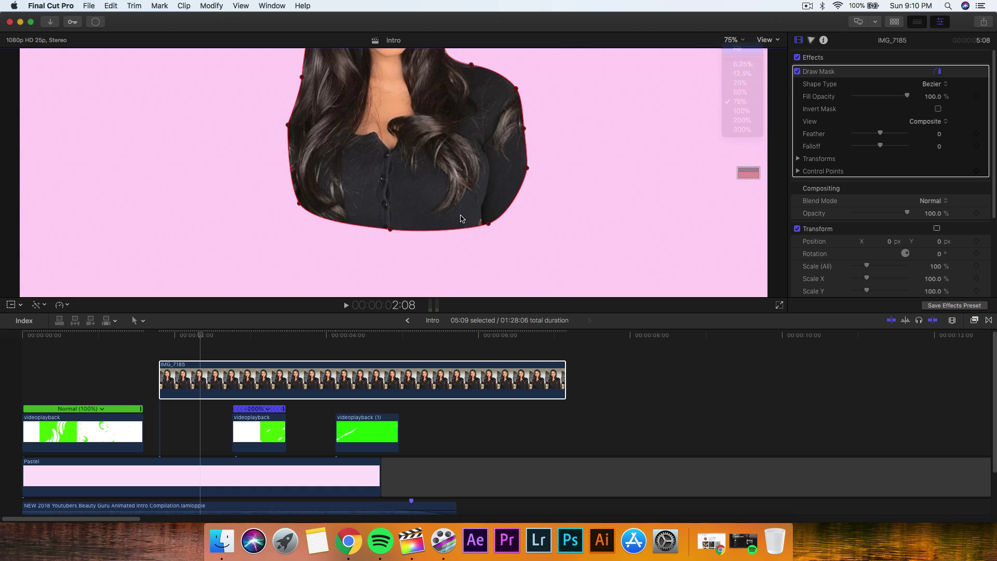
left_click_drag(337, 242, 337, 240)
left_click_drag(392, 256, 408, 257)
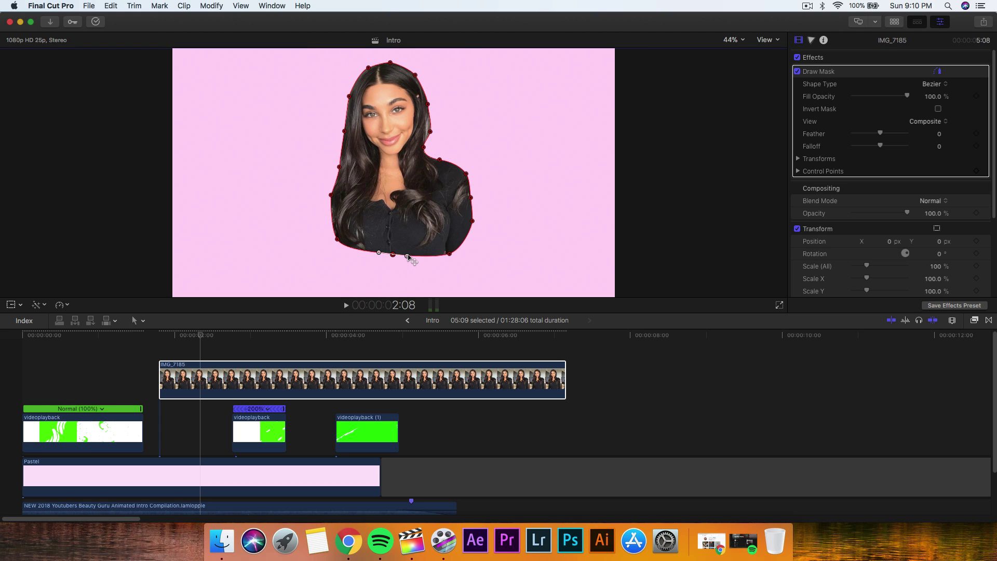
Step: Refine the mask's control points along the lower corner and outer sleeve of the woman's arm to smooth the cutout's edge
left_click(450, 253)
left_click(470, 221)
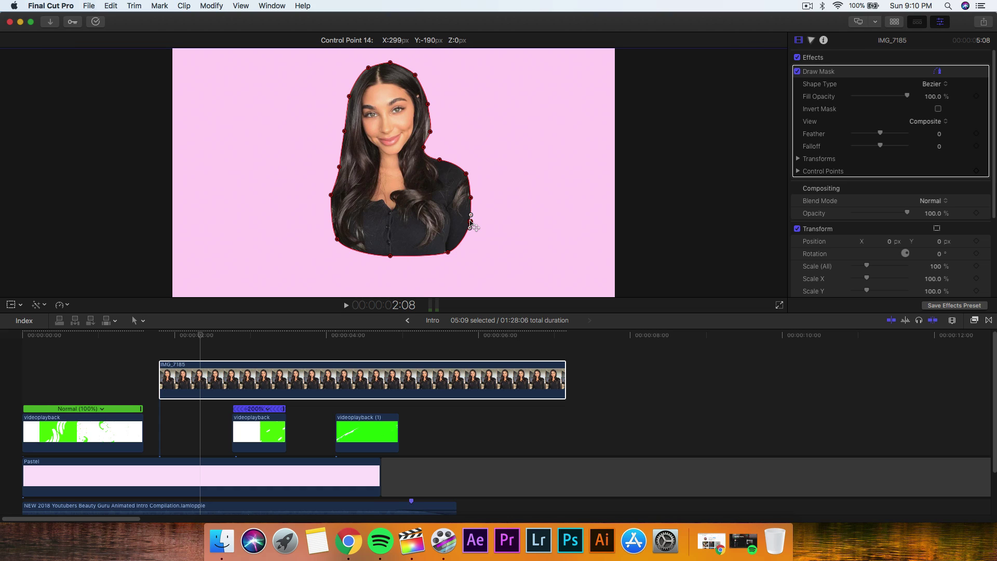
left_click_drag(238, 336, 215, 338)
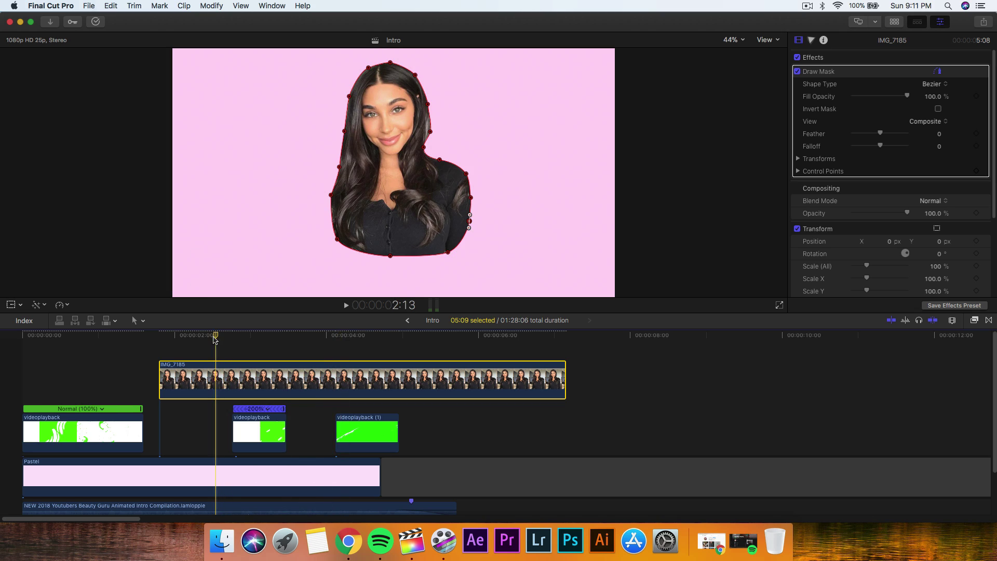
Step: Start the IMG_7185 portrait just before the first splash ends, scale it to 74.2% and lower it to Y -37 px
left_click_drag(174, 379, 136, 376)
left_click(143, 337)
key("shift+t")
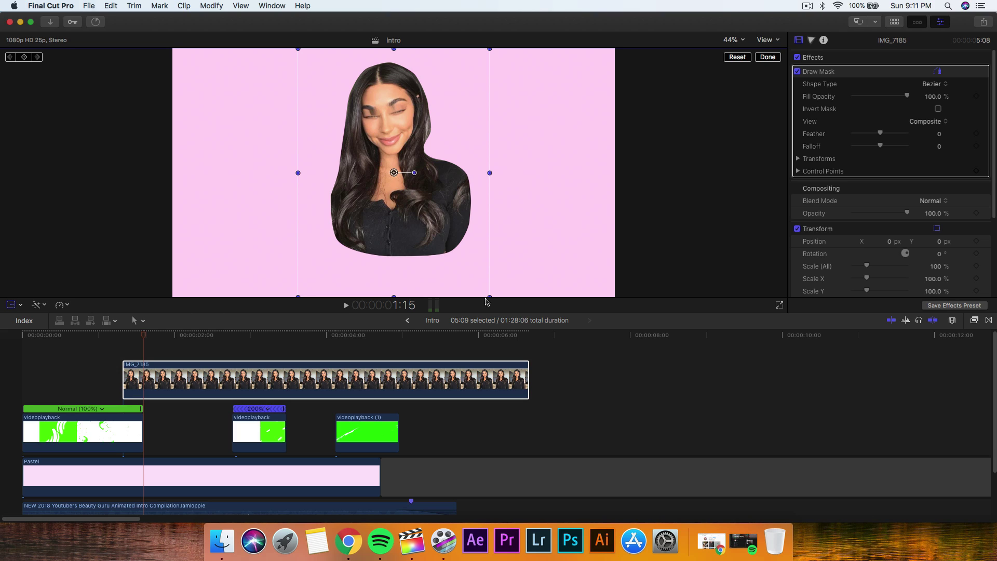
left_click_drag(489, 296, 473, 275)
mouse_move(165, 335)
left_mouse_down()
mouse_move(187, 336)
mouse_move(130, 337)
mouse_move(152, 335)
left_mouse_up()
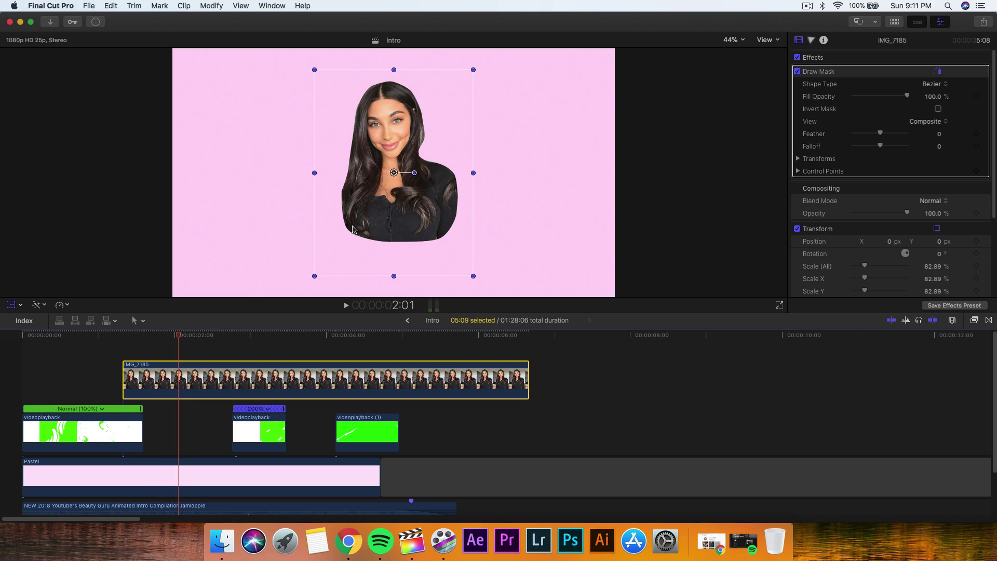
left_click_drag(473, 275, 465, 265)
left_click_drag(393, 173, 395, 182)
left_click(766, 57)
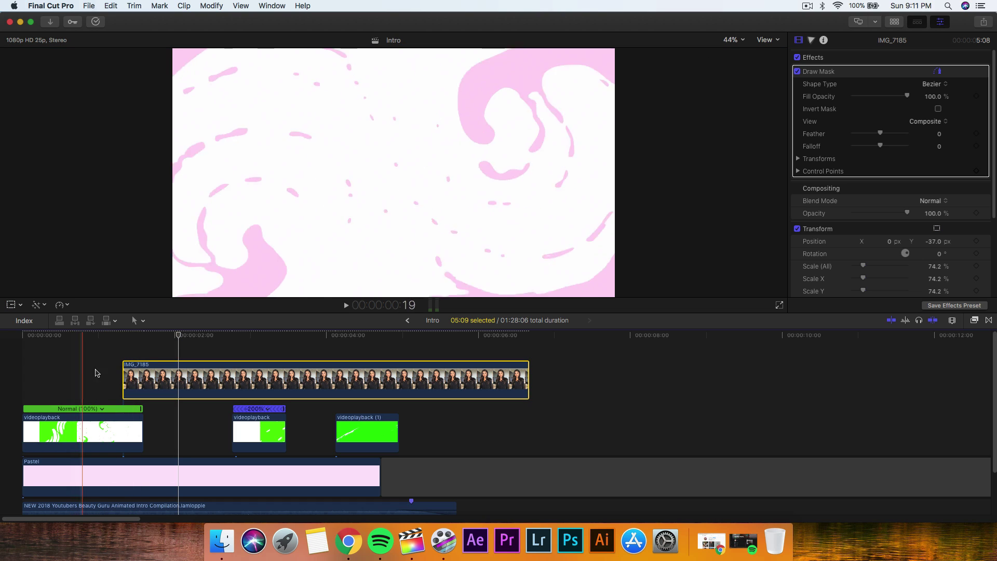
Step: Play from the start, trim the portrait's end to about 2.7 seconds and move the reversed splash earlier to overlap that end
key("Home")
key("space")
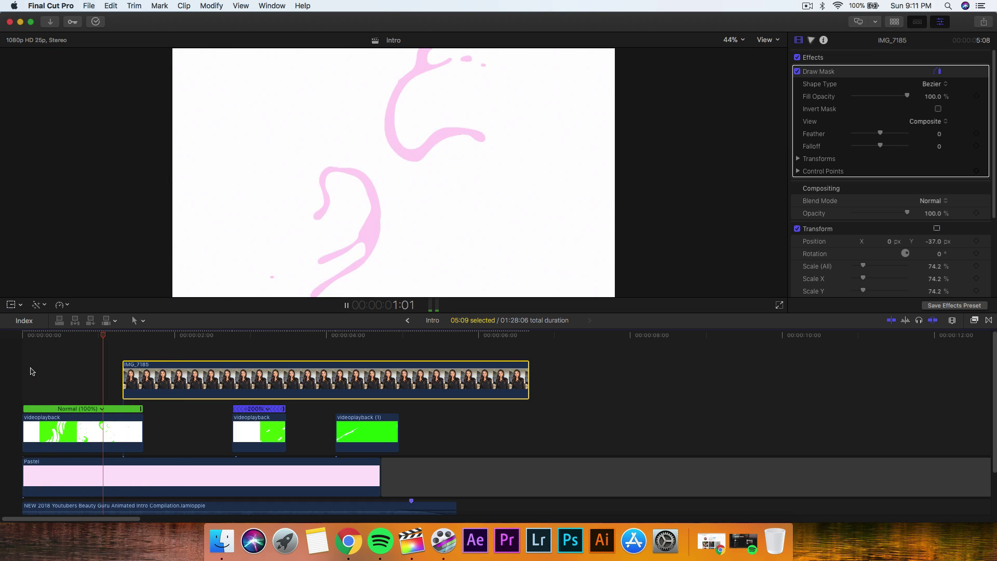
key("s")
scroll(125, 376, "down", 6)
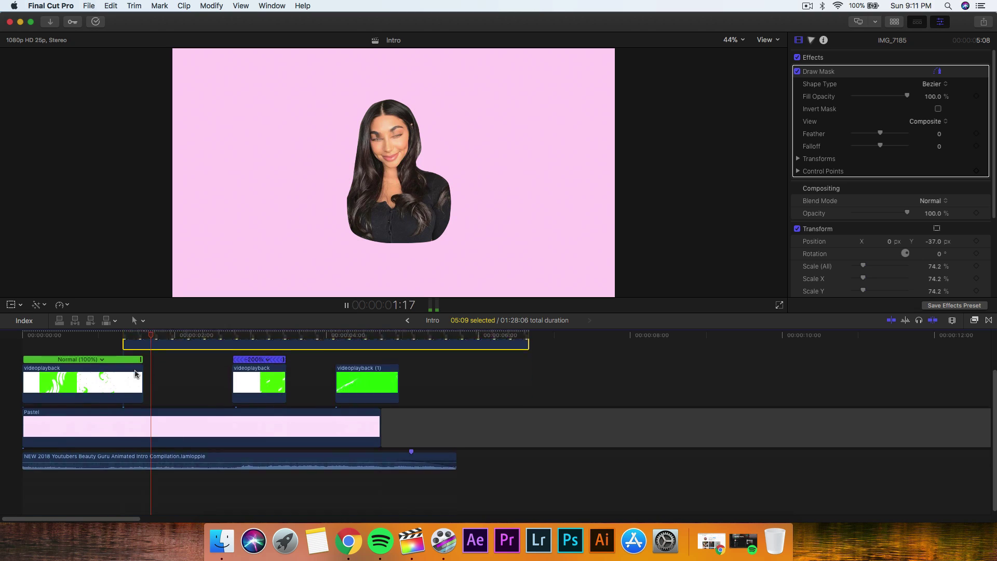
scroll(147, 394, "up", 2)
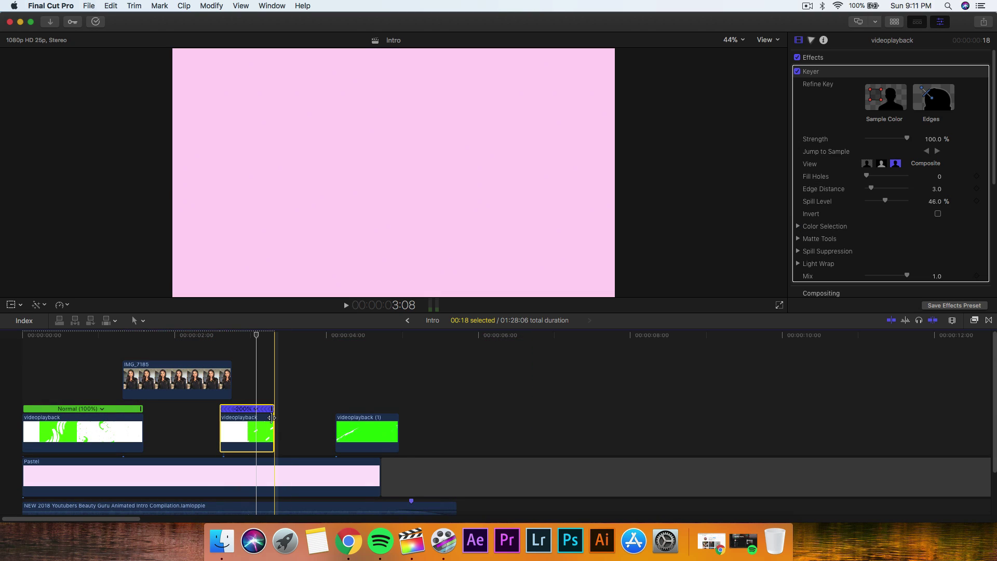
key("space")
key("space")
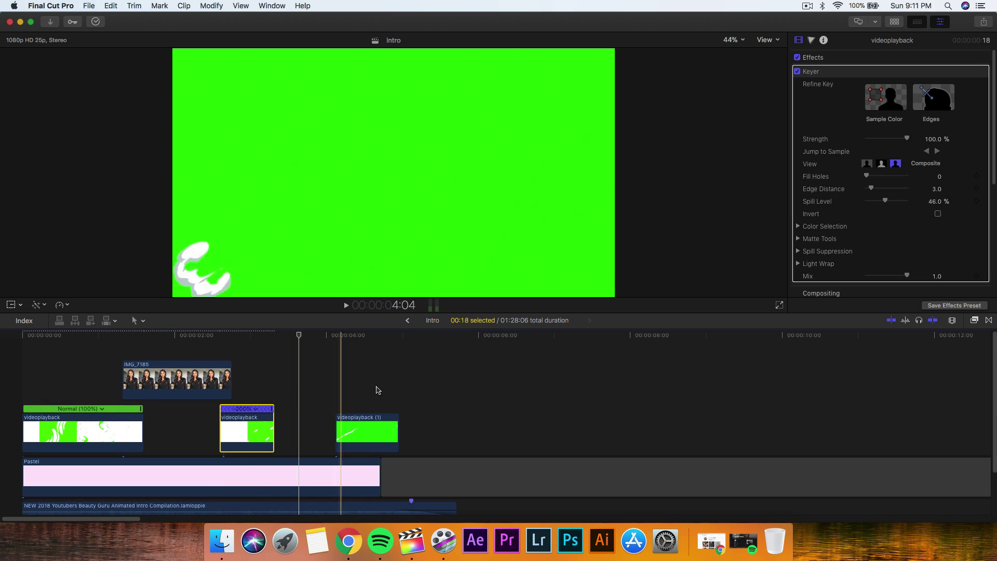
Step: Place the diagonal streak clip directly after the reversed splash and apply the Keyer effect to it
left_click(371, 428)
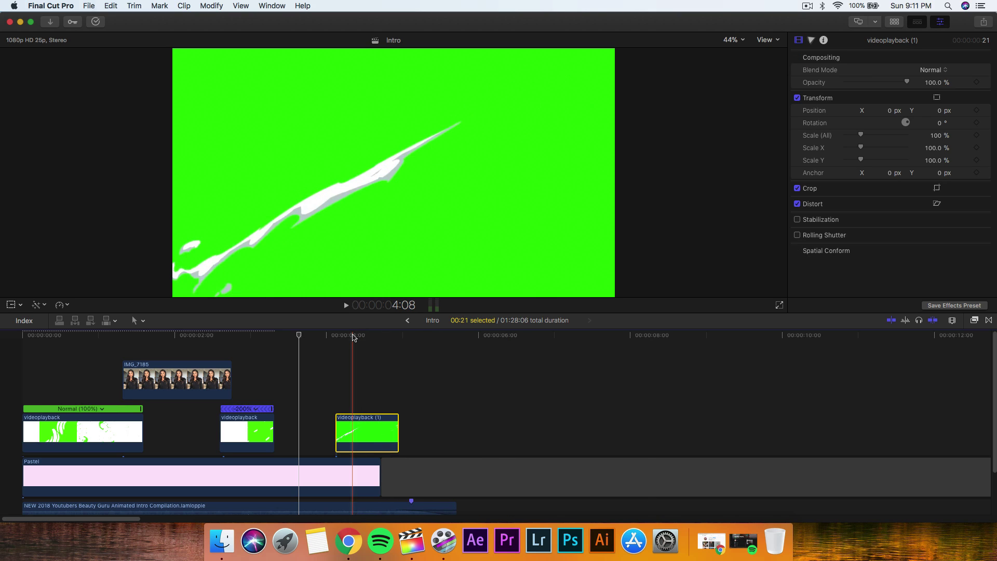
left_click_drag(367, 434, 306, 432)
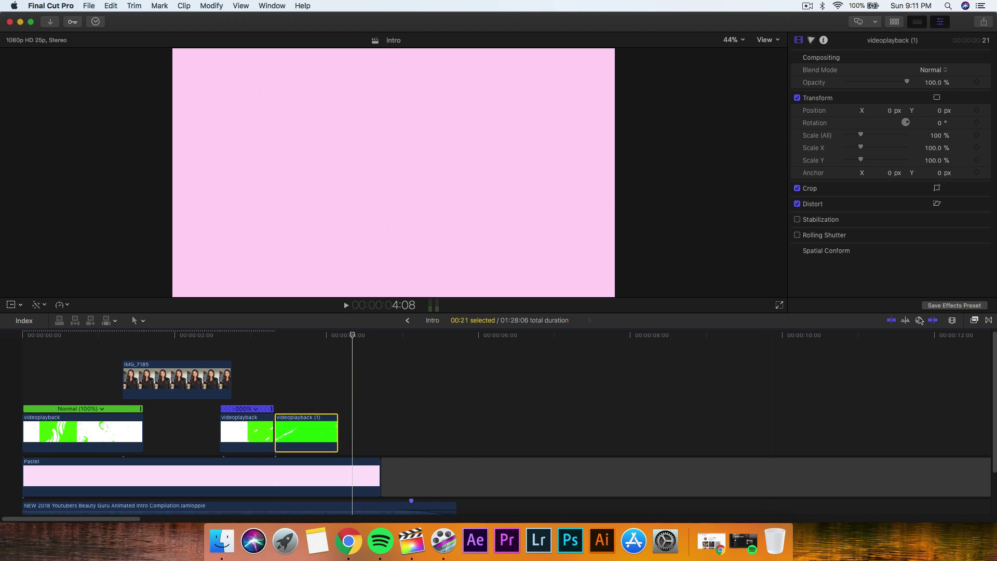
left_click(974, 321)
left_click_drag(904, 364, 306, 432)
left_click(975, 320)
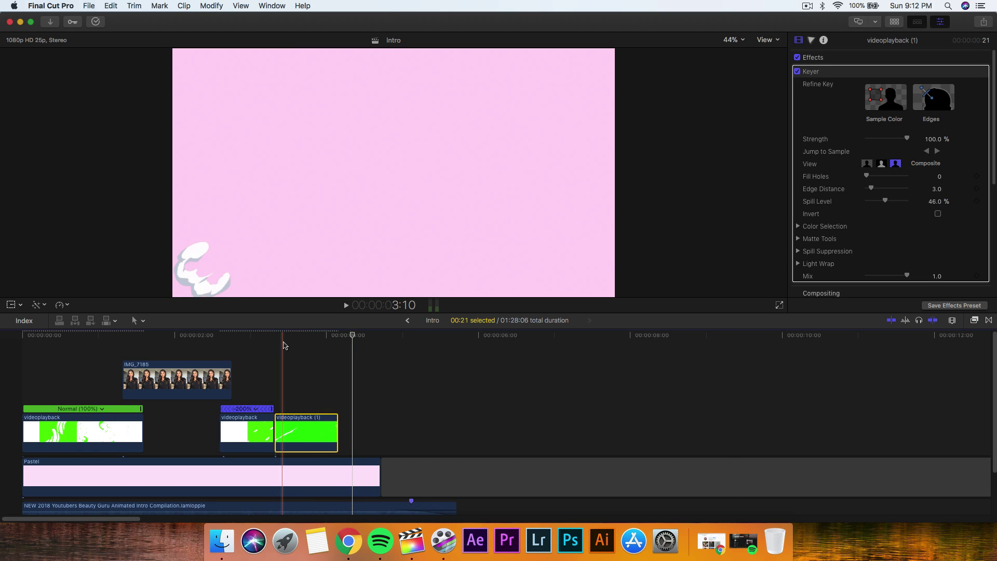
Step: Scale the keyed streak to about 47% and rotate it clockwise so that it lies closer to horizontal
left_click(309, 356)
left_click(10, 304)
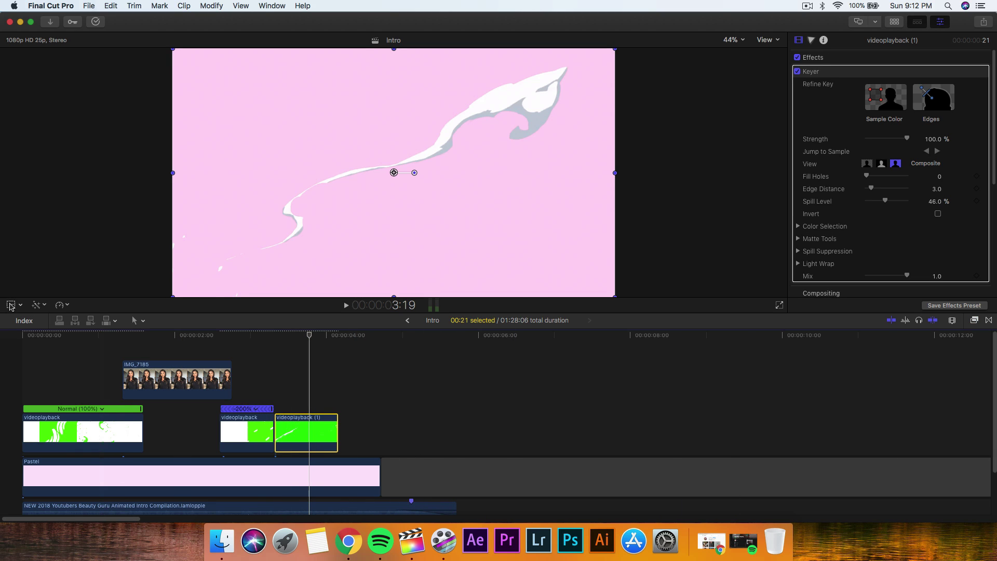
left_click_drag(173, 298, 289, 214)
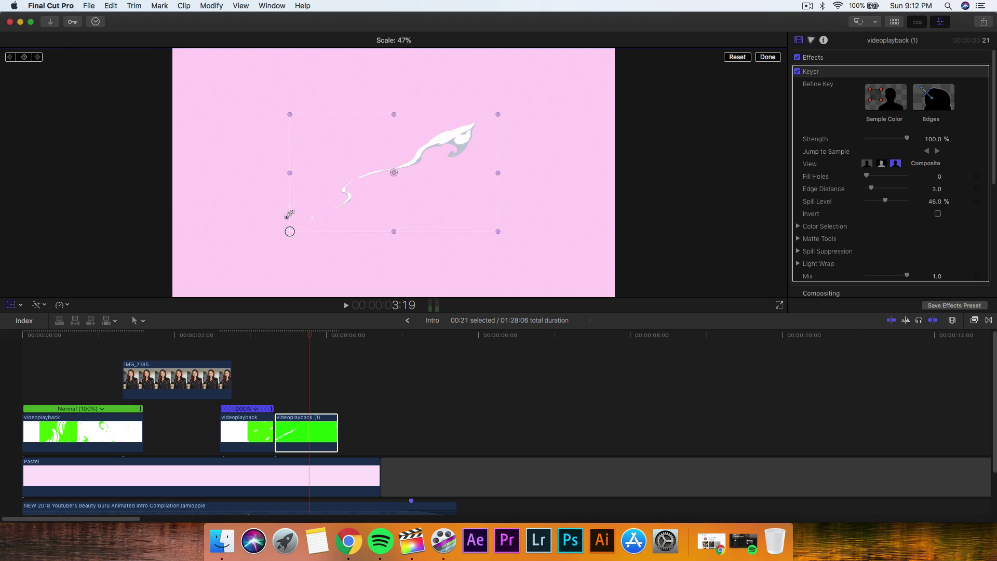
left_click_drag(413, 174, 410, 179)
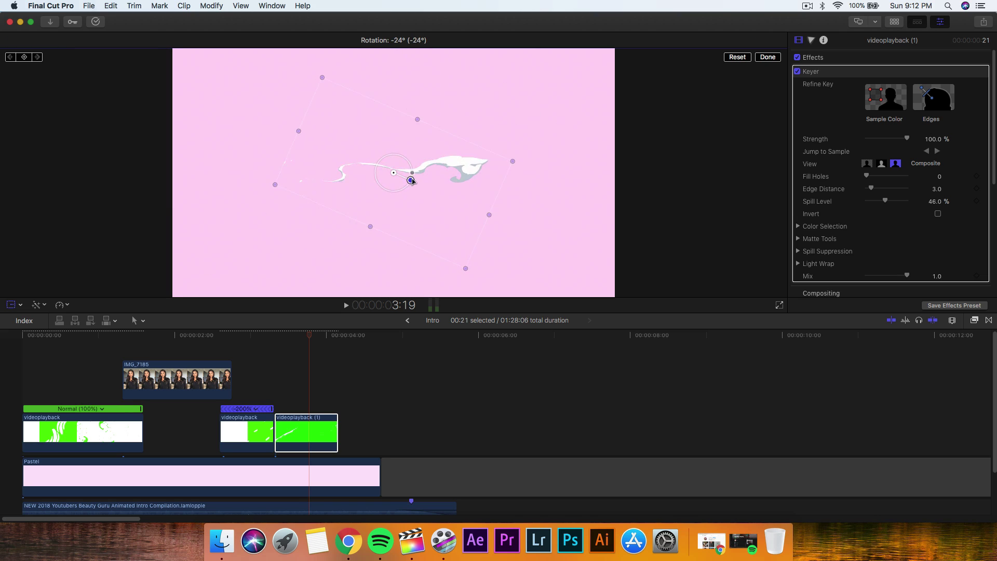
left_click(292, 346)
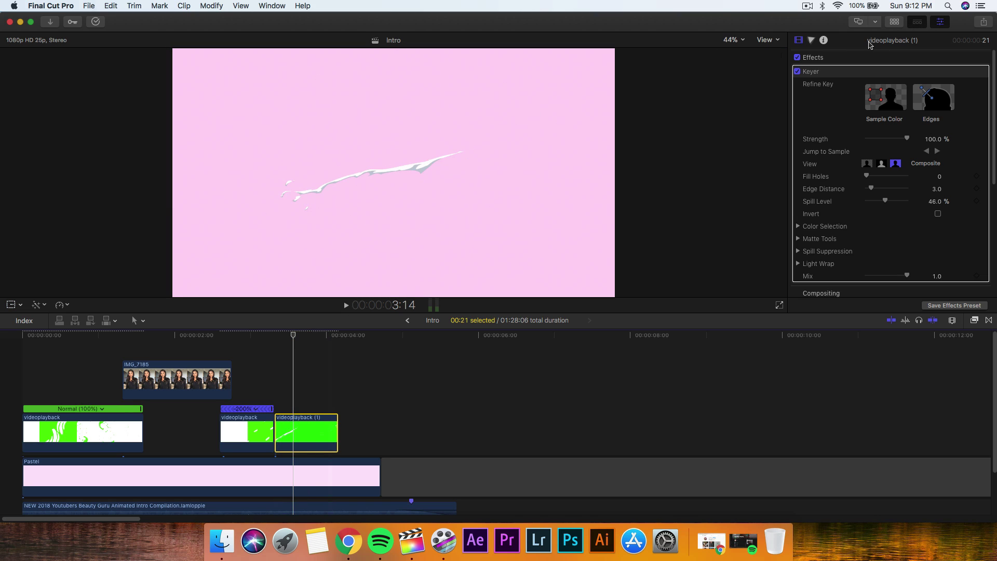
Step: Add the Custom title above the splash clips at about the 3-second mark and hide the browser
left_click(896, 22)
left_click(54, 40)
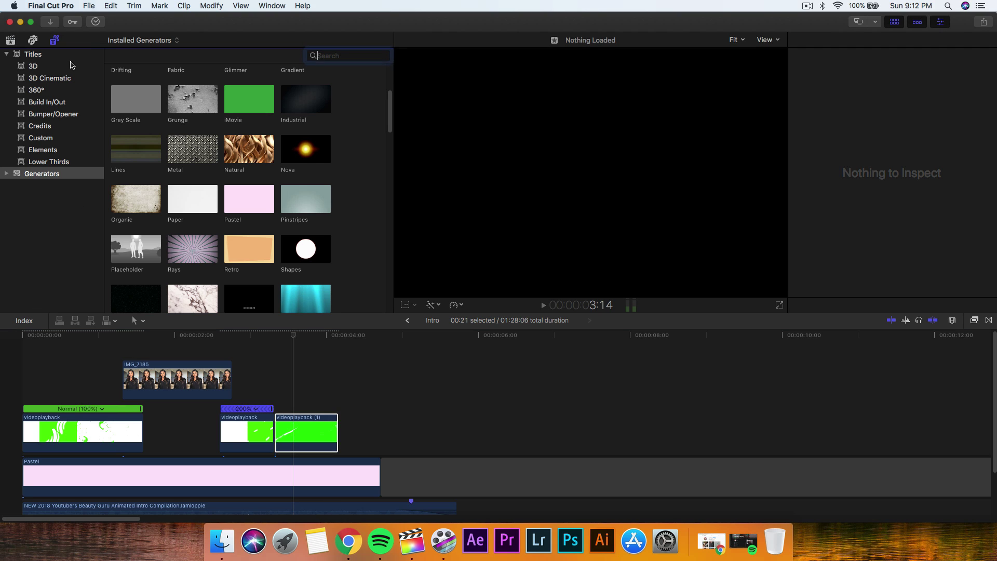
scroll(166, 153, "up", 5)
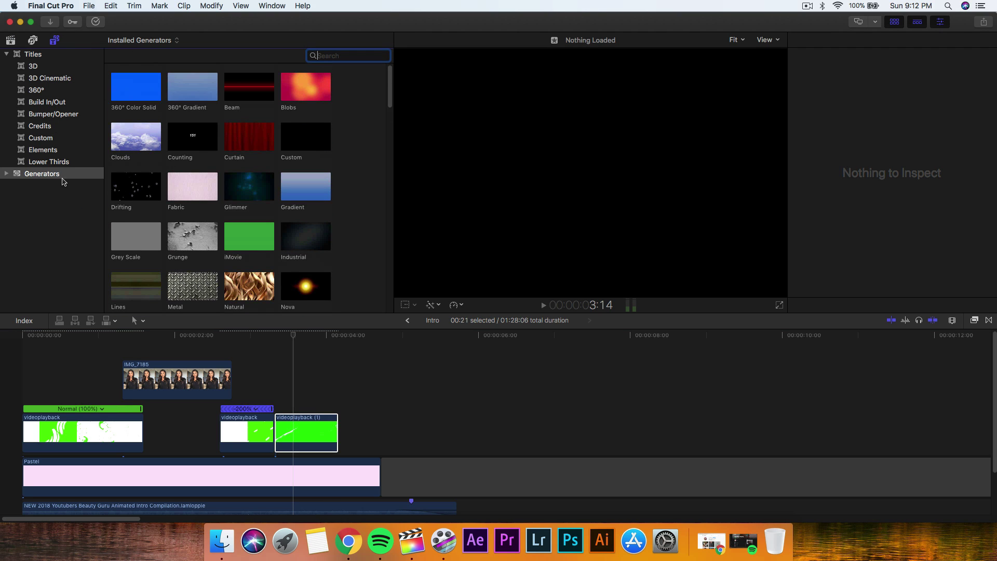
left_click(33, 55)
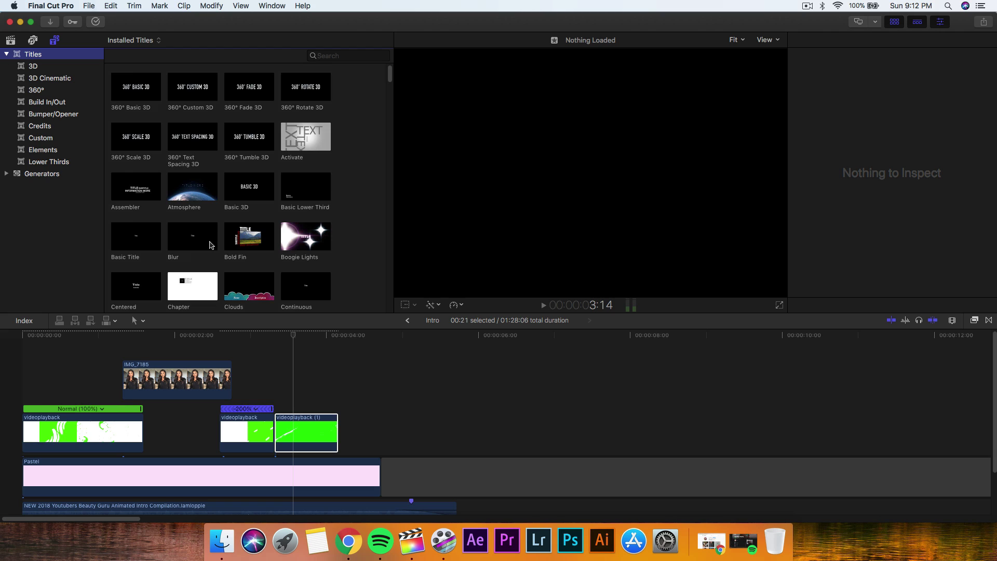
scroll(213, 239, "down", 3)
left_click_drag(135, 277, 268, 374)
left_click_drag(306, 404, 322, 381)
key("ctrl+super+1")
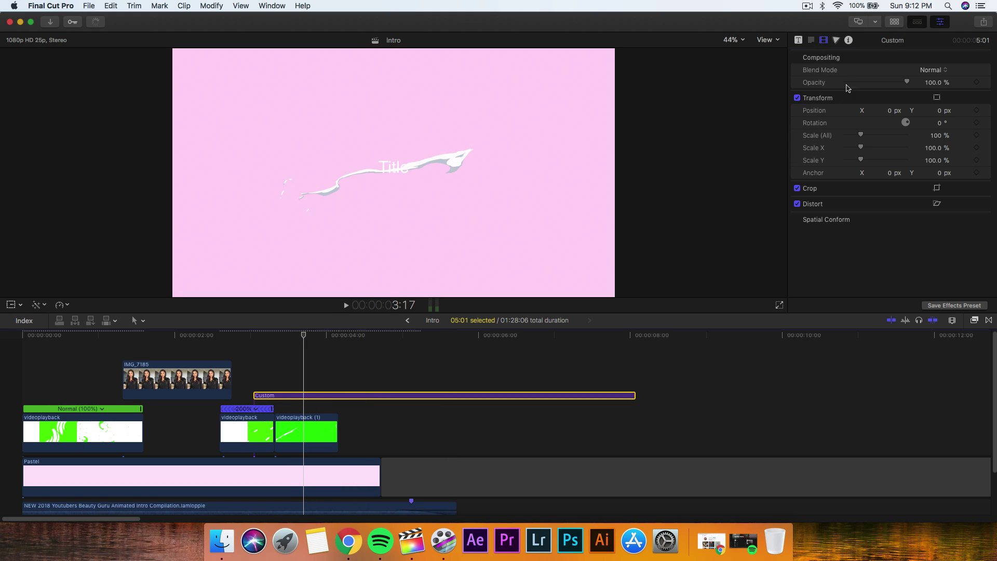
Step: Set the title text to "Chantel Jeffries" in the Xtreem Thin font
left_click(811, 40)
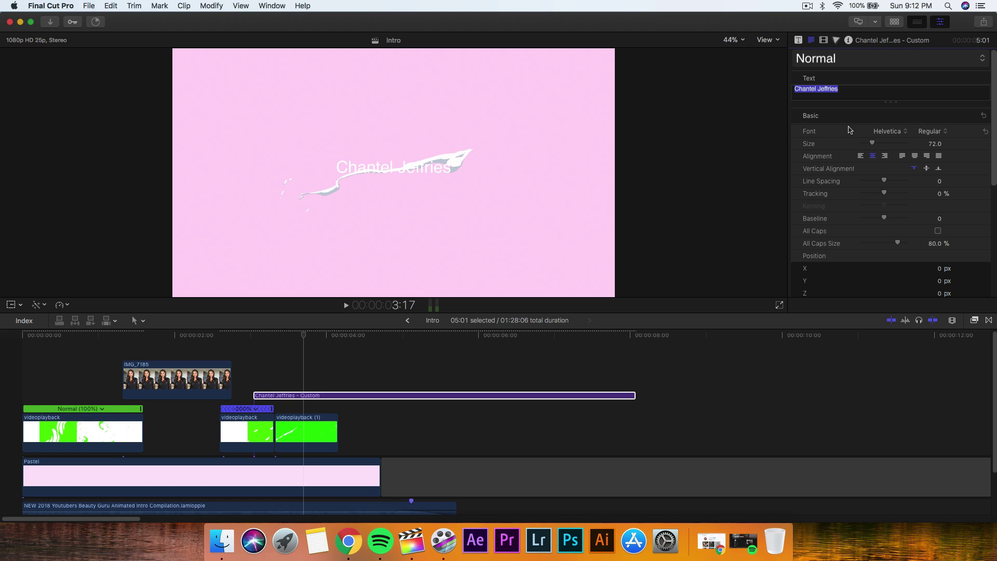
left_click(894, 134)
scroll(908, 400, "down", 15)
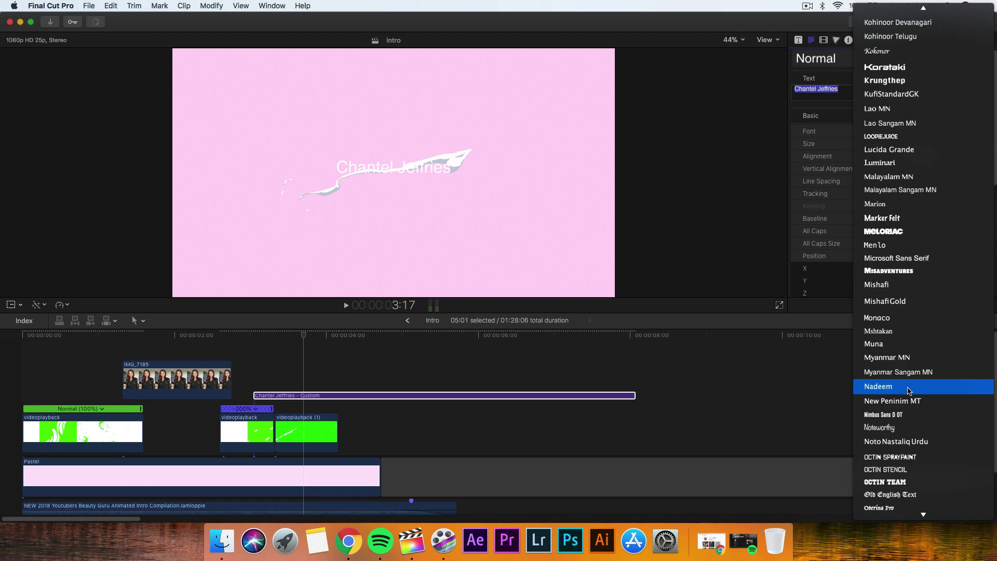
scroll(908, 392, "down", 20)
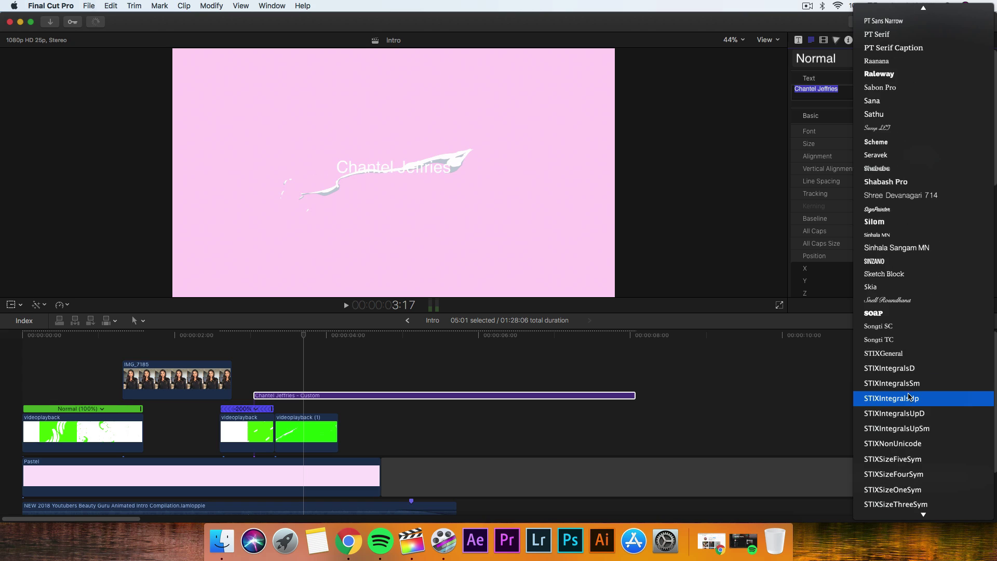
scroll(908, 397, "down", 20)
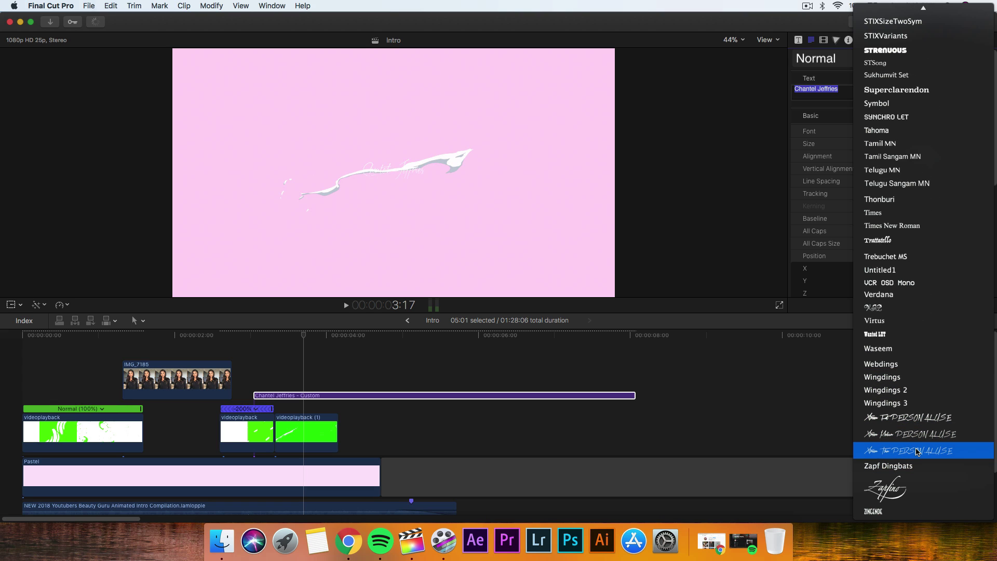
left_click(917, 451)
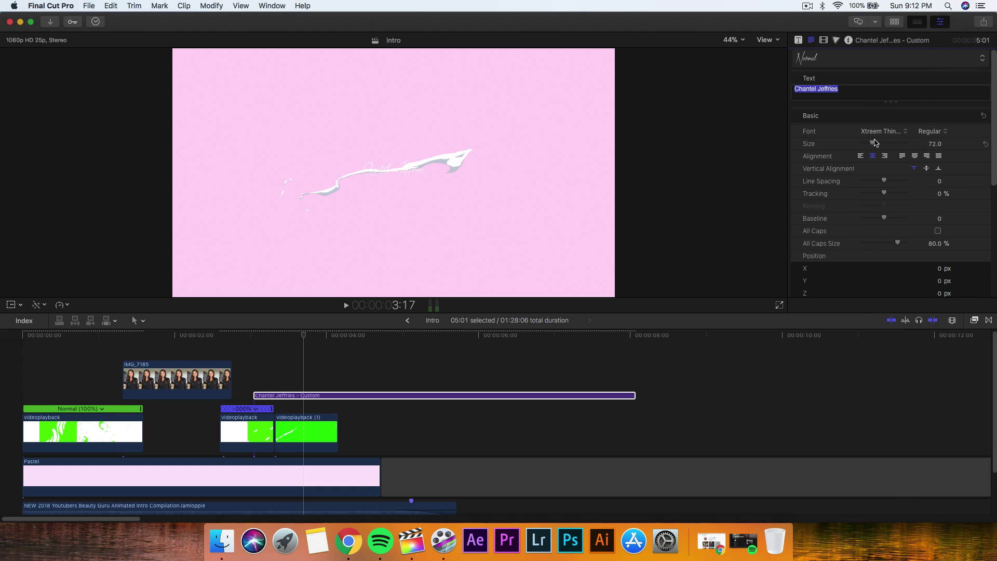
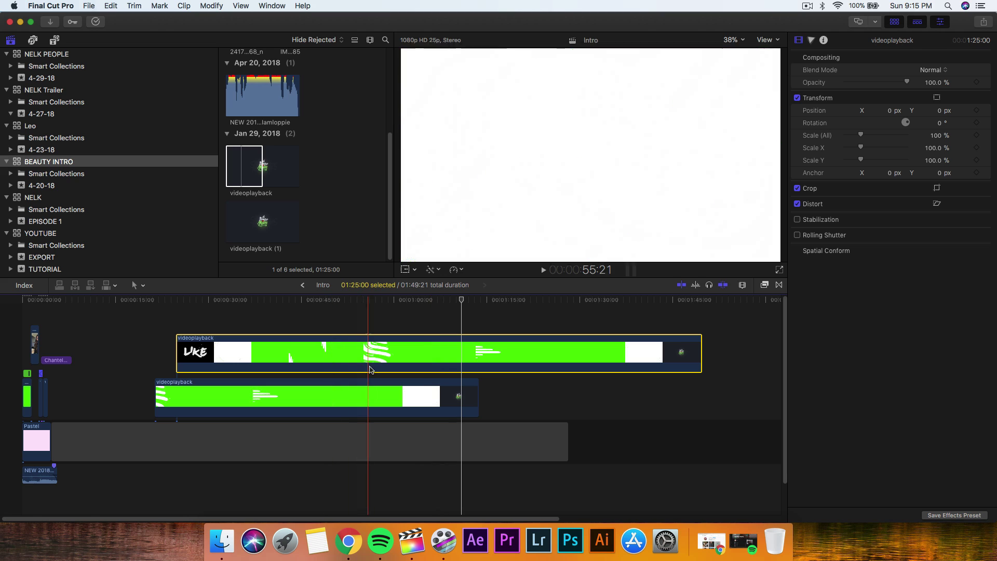
Step: Delete the upper videoplayback clip and cut the lower one at 34:20, just before the vertical bars animation
key("Delete")
left_click(338, 397)
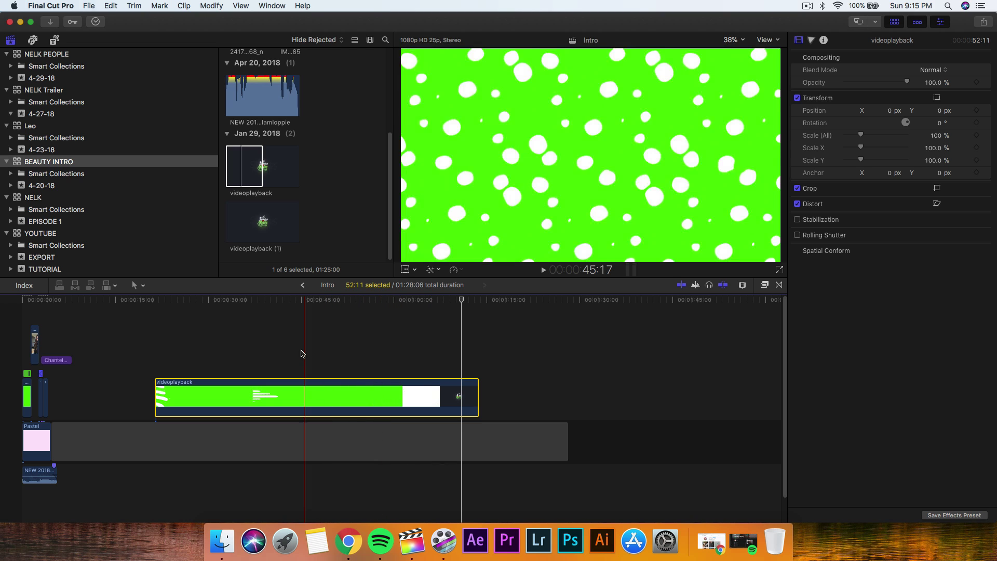
left_click(250, 301)
left_click_drag(247, 305, 240, 303)
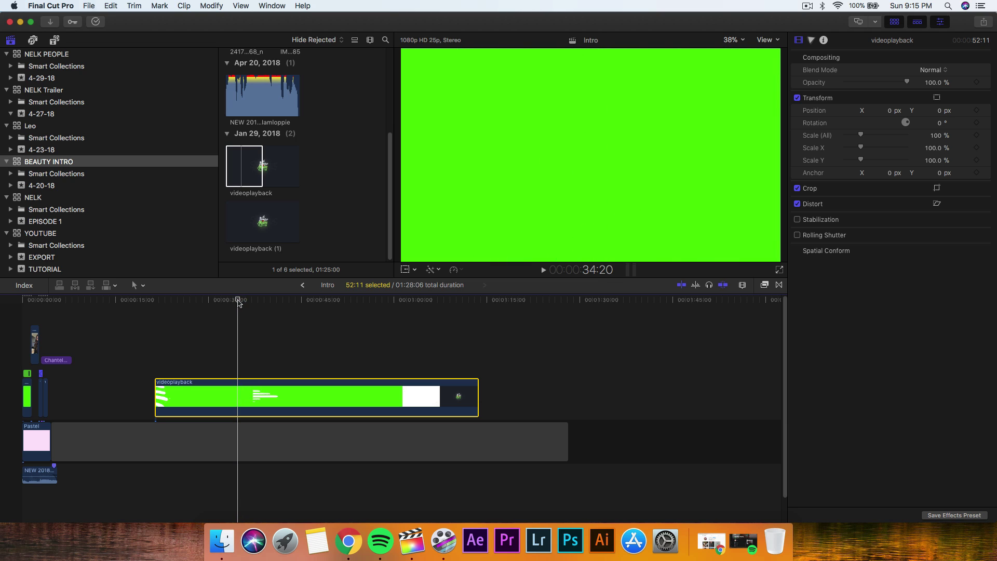
key("b")
left_click(238, 388)
Step: Play through the vertical bars animation, cut the clip at 36:22 and delete the pieces before and after the animation
key("space")
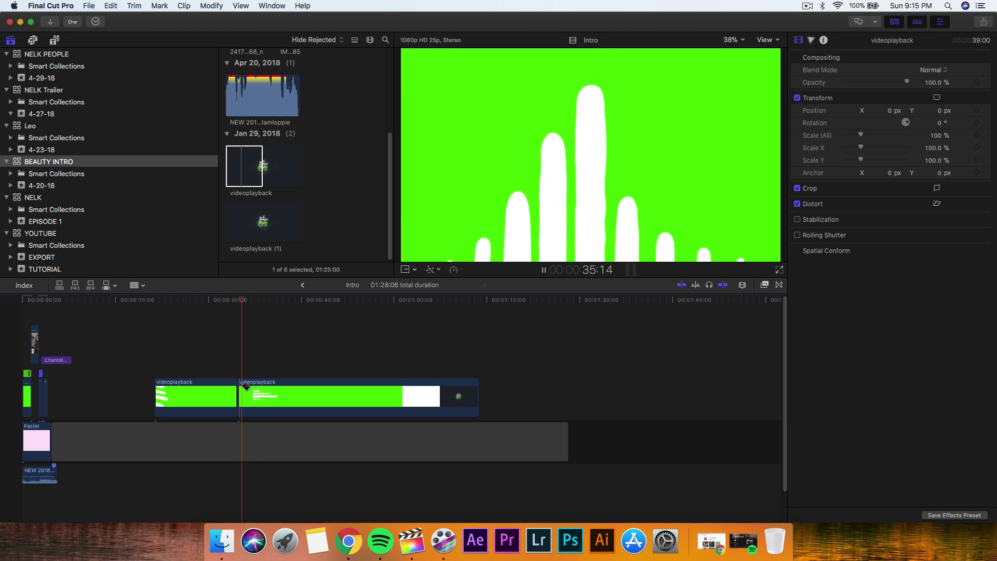
key("space")
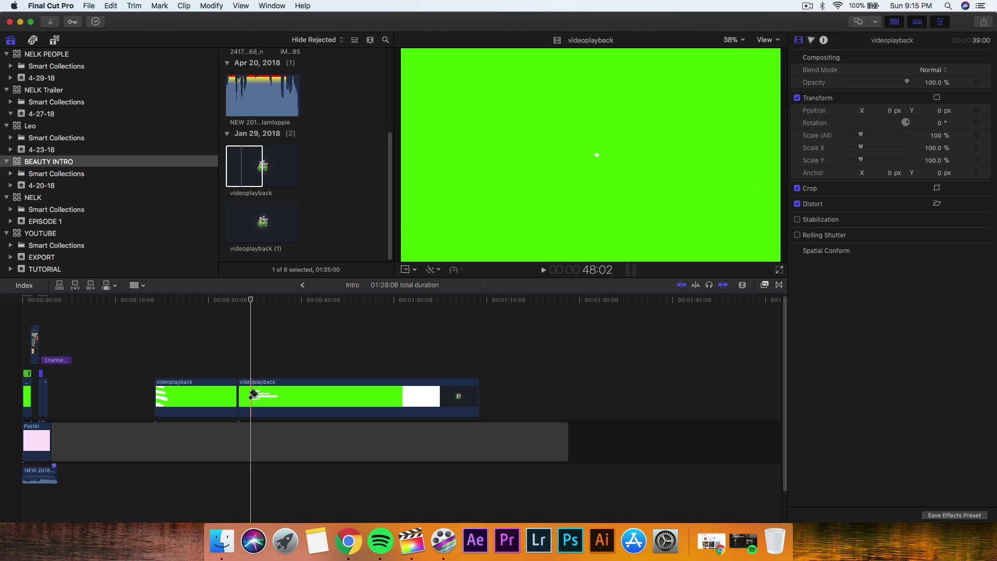
left_click(251, 394)
key("a")
left_click(279, 392)
left_click(203, 399, "super")
key("Delete")
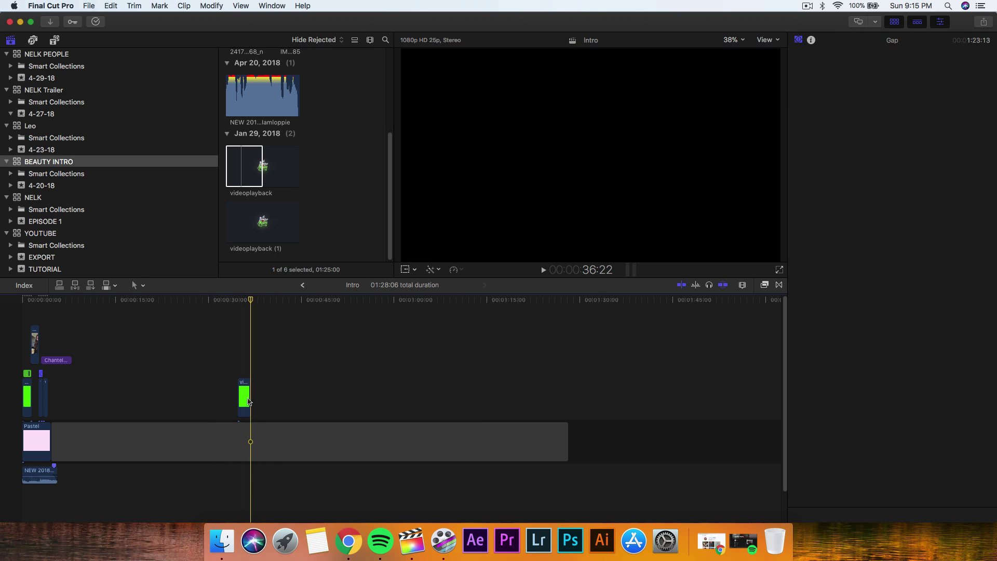
Step: Move the vertical bars clip directly after the diagonal streak and extend the Pastel background to 6:13
left_click_drag(248, 401, 62, 401)
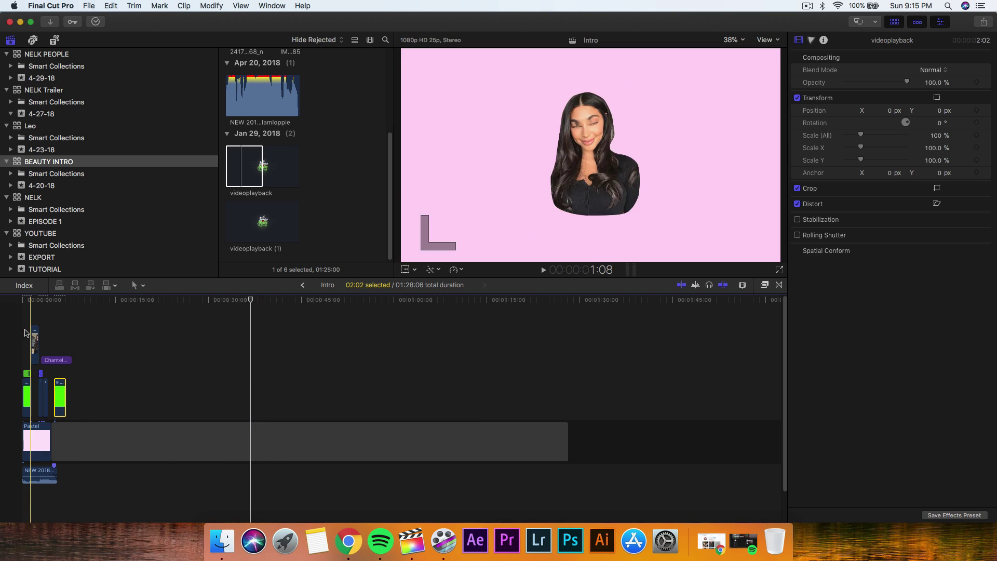
left_click(25, 332)
key("super+equal")
key("super+equal")
key("super+equal")
key("super+equal")
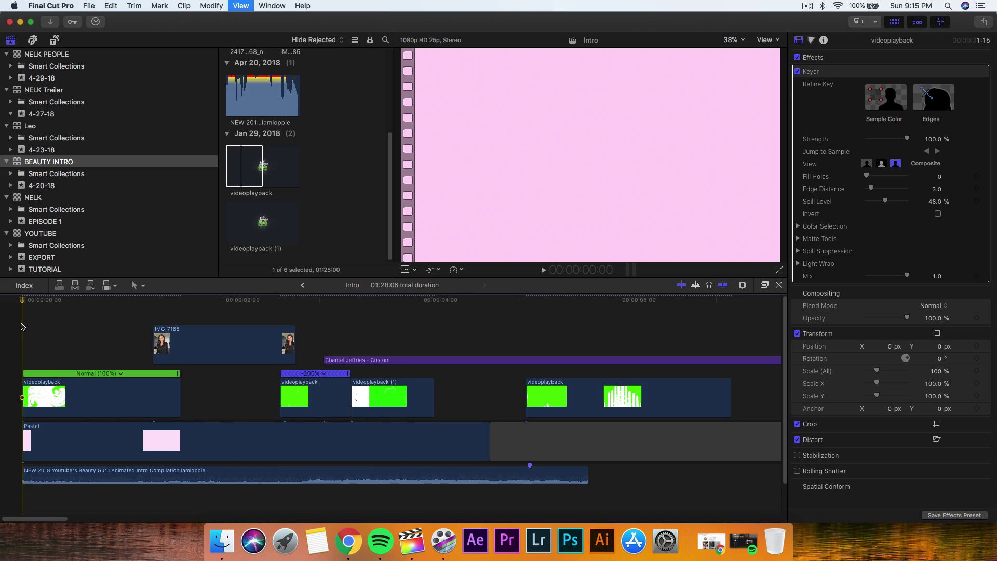
left_click(529, 402)
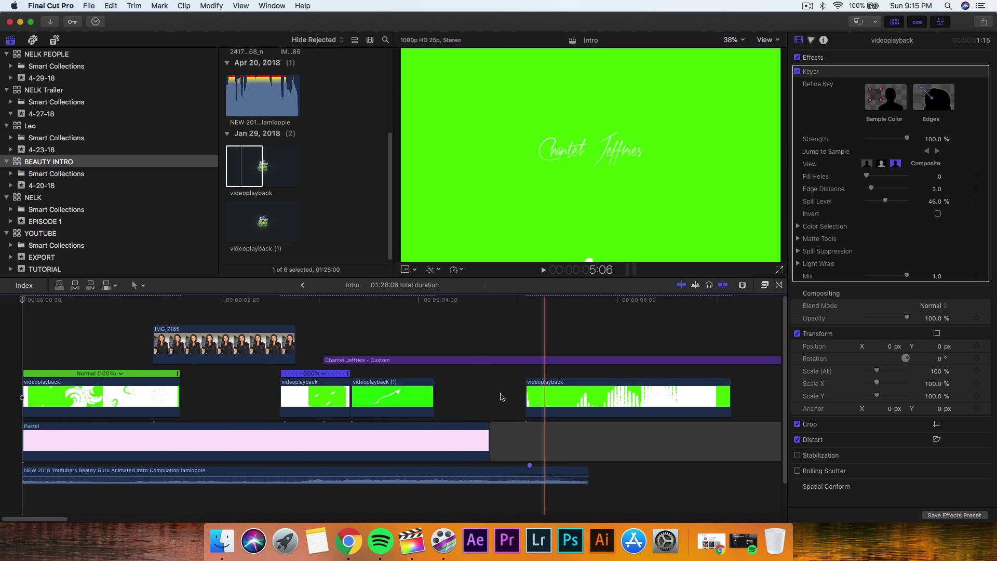
left_click_drag(535, 397, 443, 398)
left_click_drag(489, 436, 665, 435)
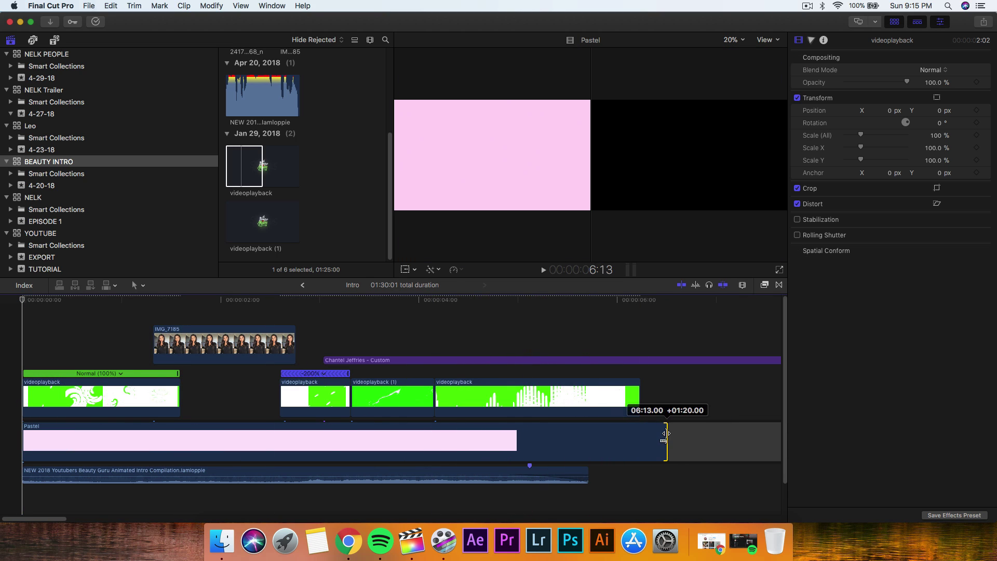
Step: Play through the vertical bars clip and reverse its playback
key("space")
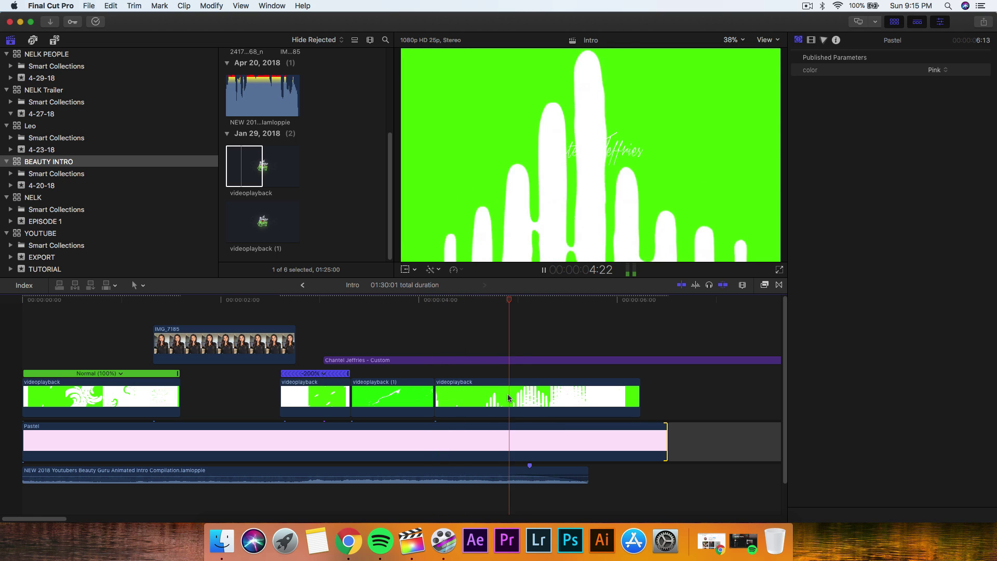
left_click(548, 397)
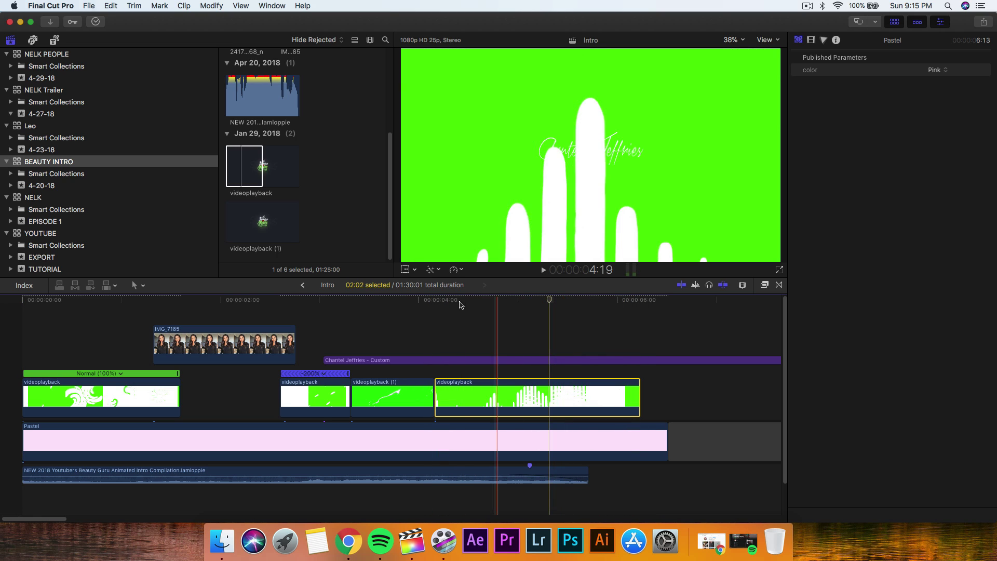
left_click(454, 270)
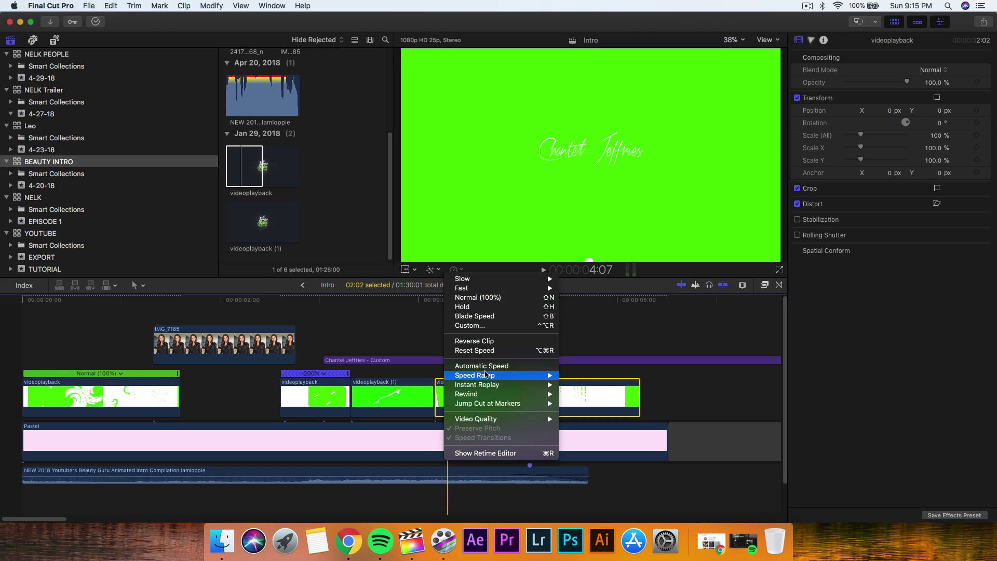
left_click(493, 341)
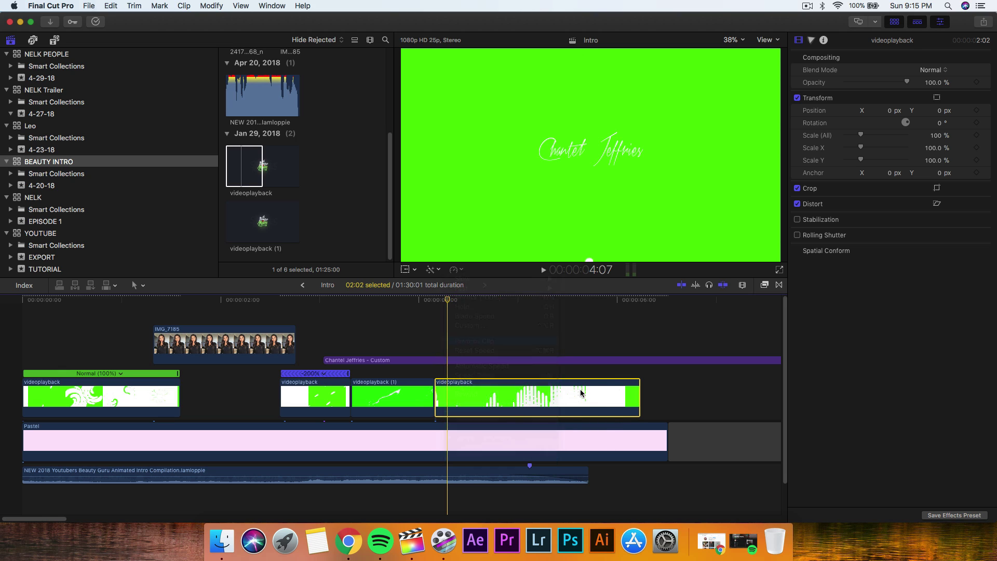
Step: Apply the Keyer effect to the vertical bars clip and play through the keyed transition
left_click(764, 284)
left_click_drag(695, 329, 331, 401)
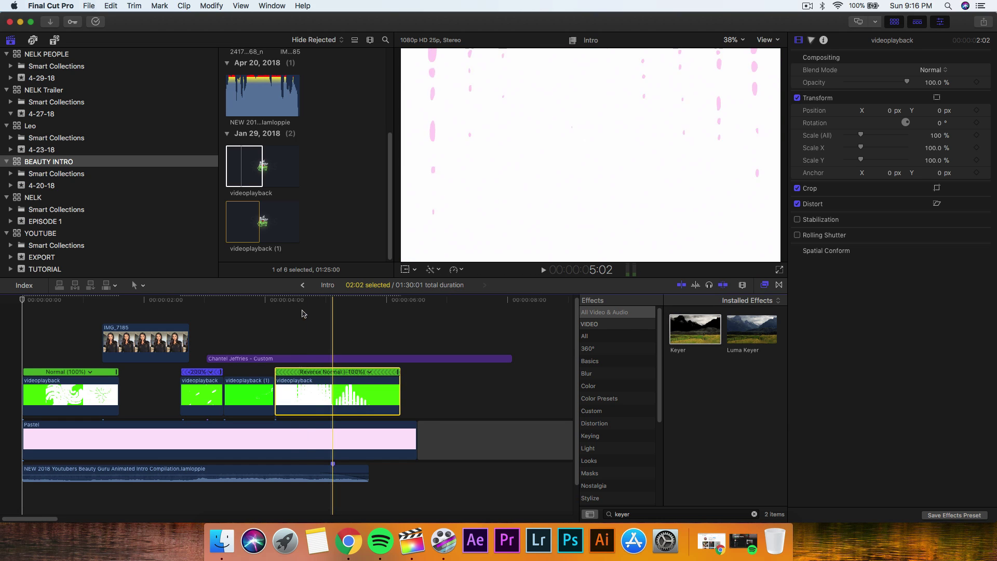
left_click(295, 301)
key("super+equal")
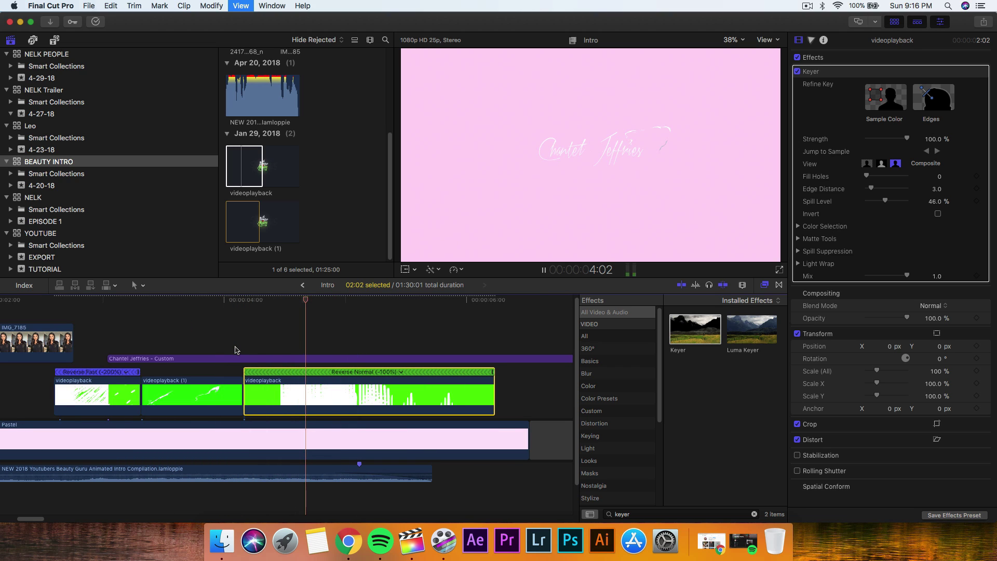
key("space")
scroll(353, 398, "right", 1)
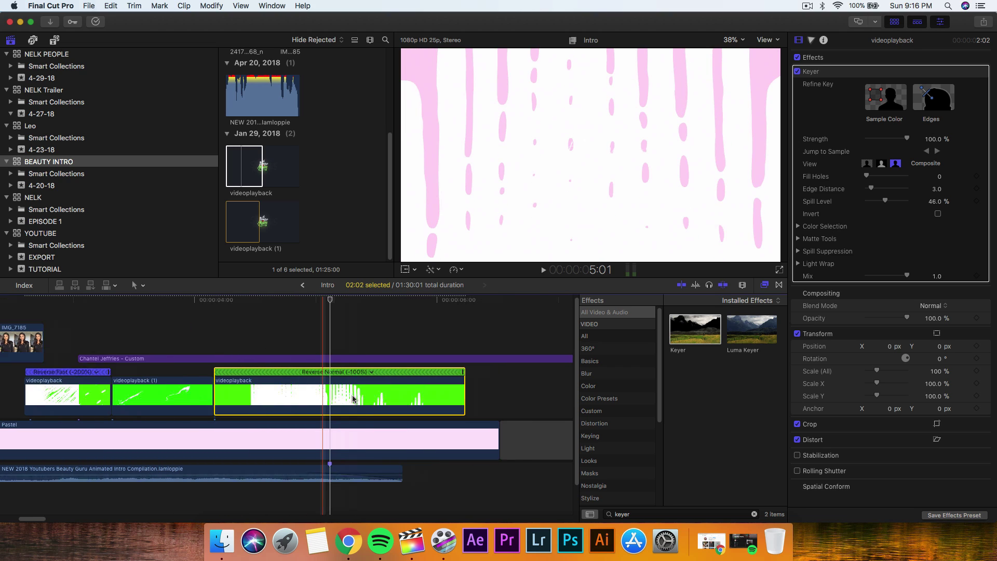
scroll(353, 399, "right", 2)
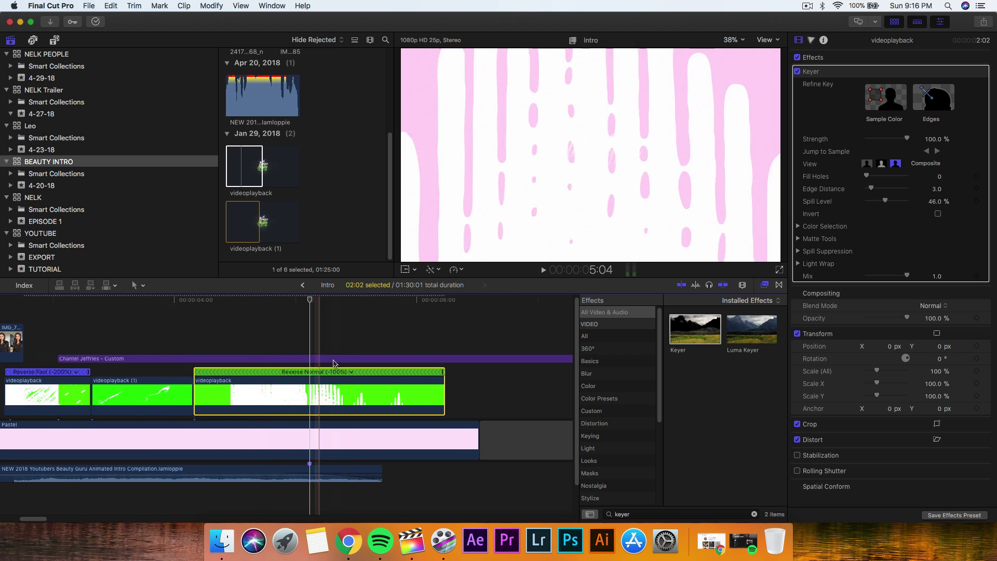
Step: Retime the vertical bars clip to 135% speed, shortening it to 1:14 so it ends with the music, and preview it
scroll(333, 362, "left", 4)
left_click_drag(510, 372, 445, 379)
key("space")
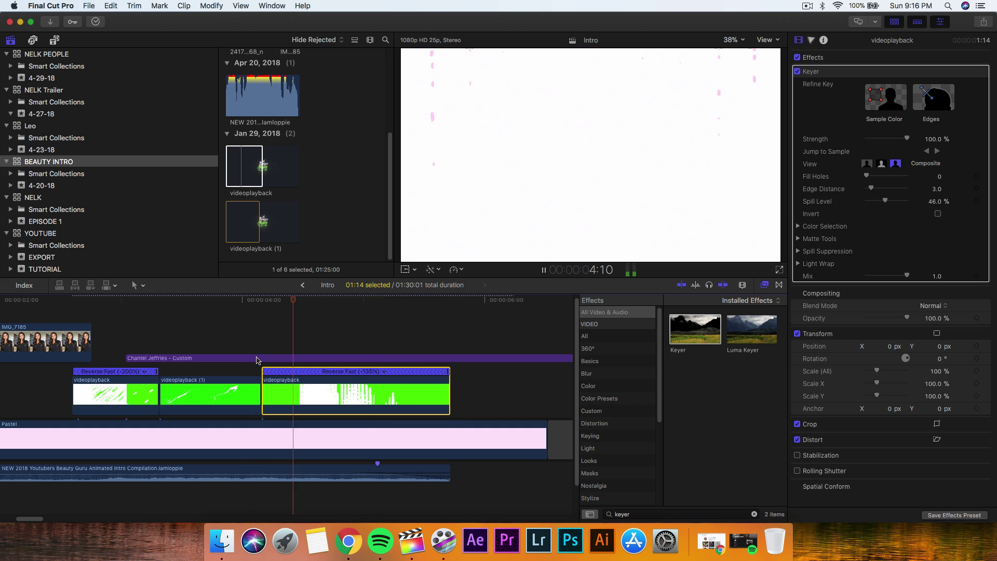
key("space")
Step: Play back the intro from the start, checking the transitions up to the name title
scroll(361, 378, "left", 10)
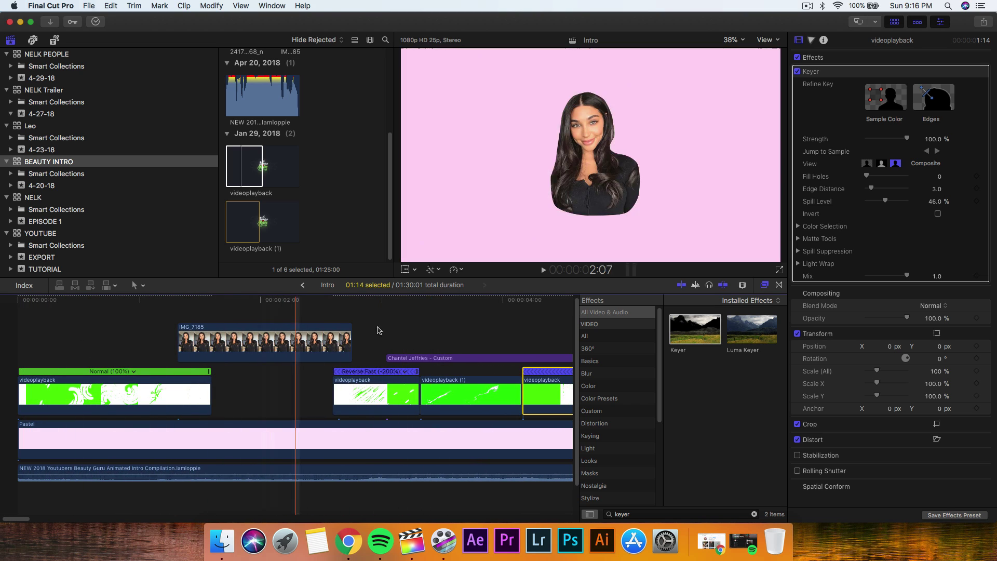
left_click(764, 285)
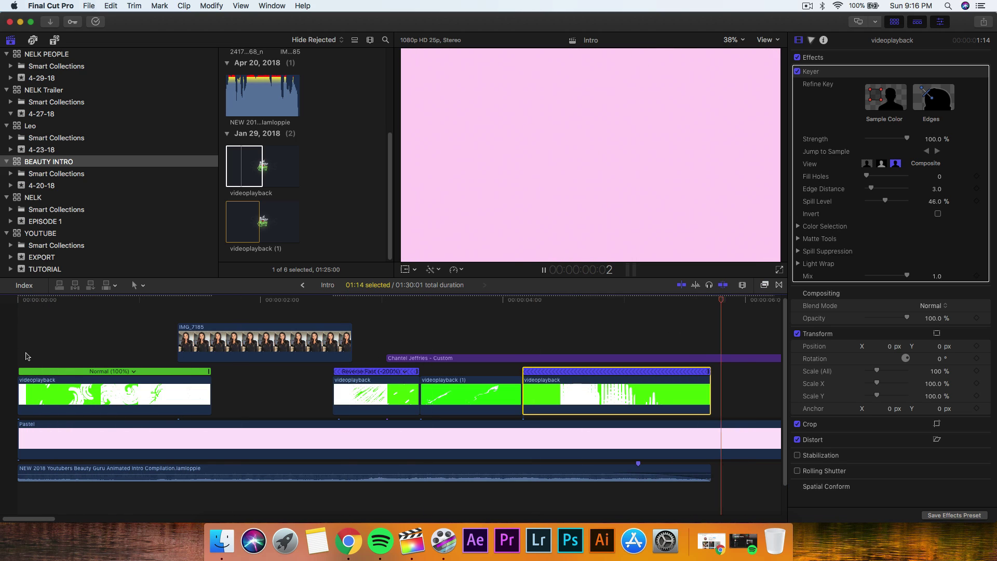
key("space")
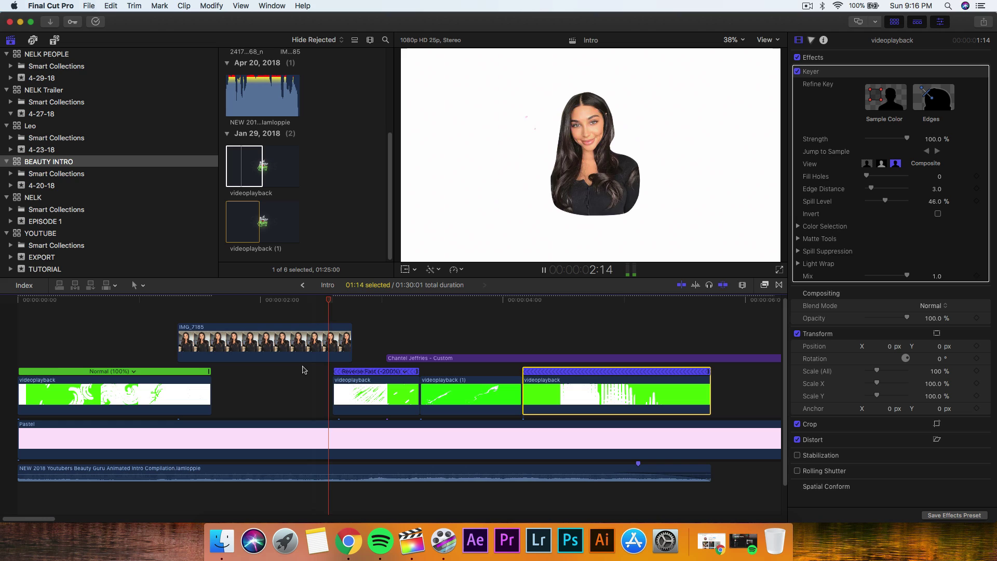
key("space")
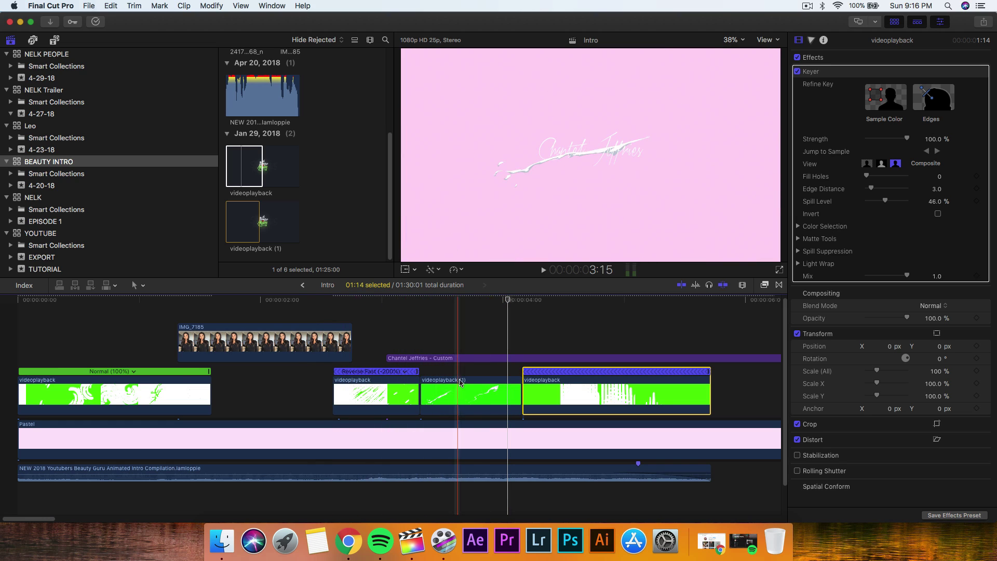
key("space")
key("space")
Step: Set the blend mode of the diagonal streak clip under the title to Screen
left_click(449, 398)
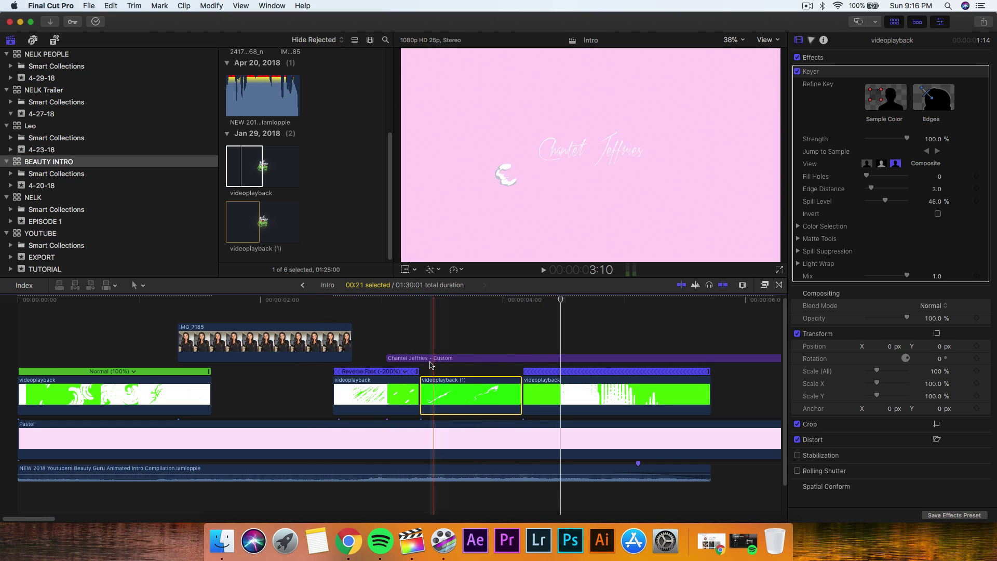
left_click(478, 300)
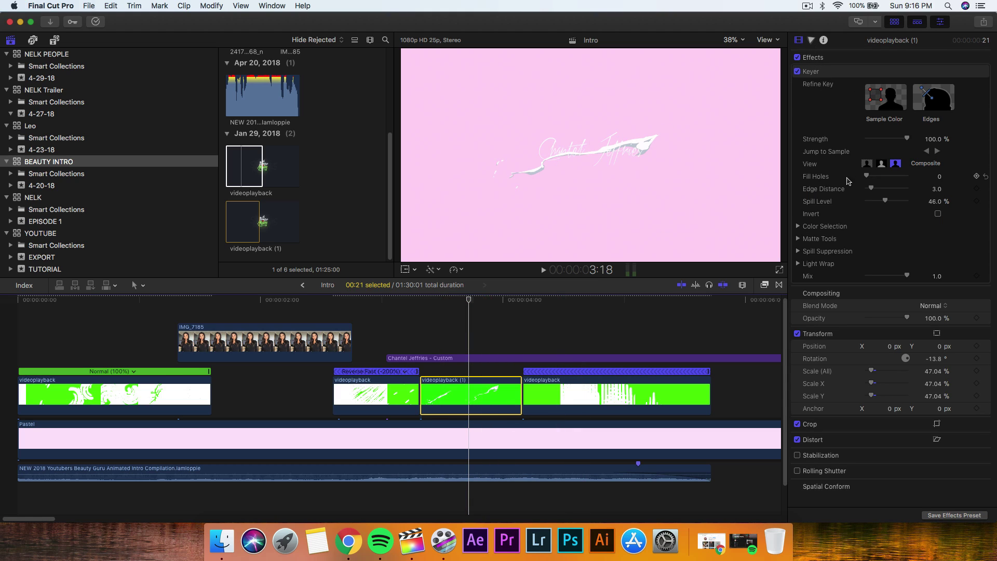
left_click(933, 306)
left_click(942, 395)
left_click(448, 300)
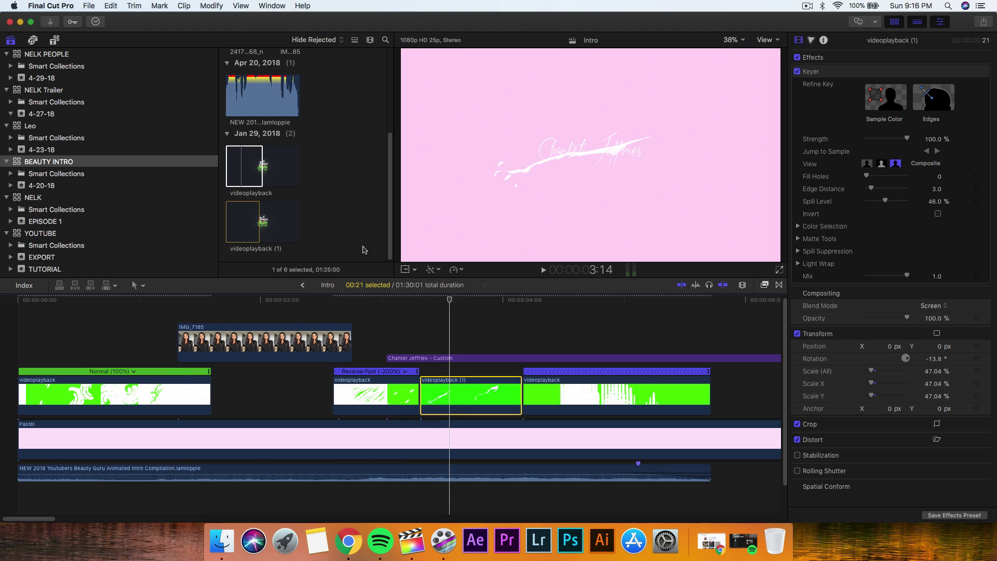
Step: Transform the diagonal streak to underline the title: position 34.9, -60.4 px, rotation -22.9°, scale 38.4%, and review it
left_click(406, 269)
left_click(893, 23)
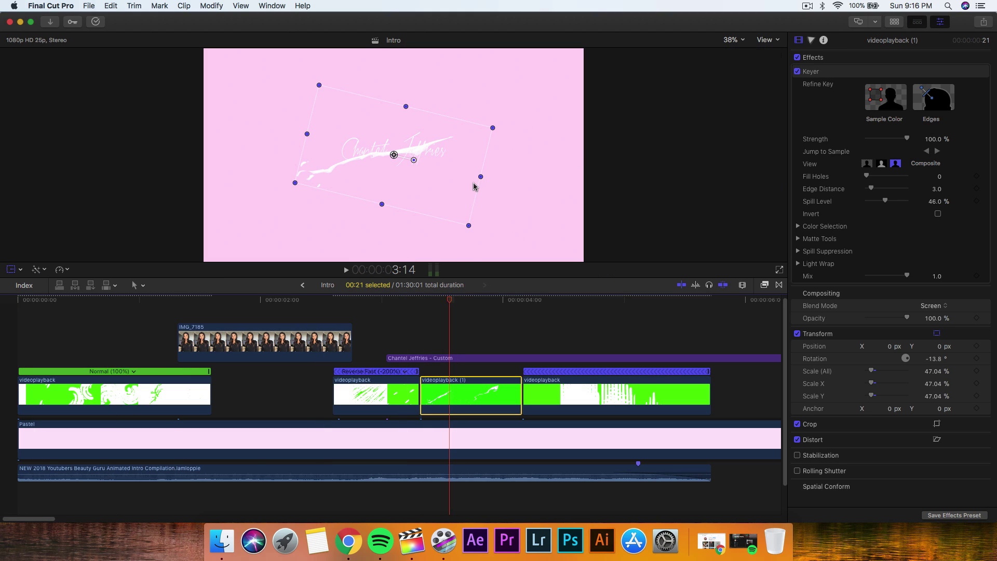
mouse_move(394, 155)
left_mouse_down()
mouse_move(398, 167)
mouse_move(425, 170)
mouse_move(401, 167)
left_mouse_up()
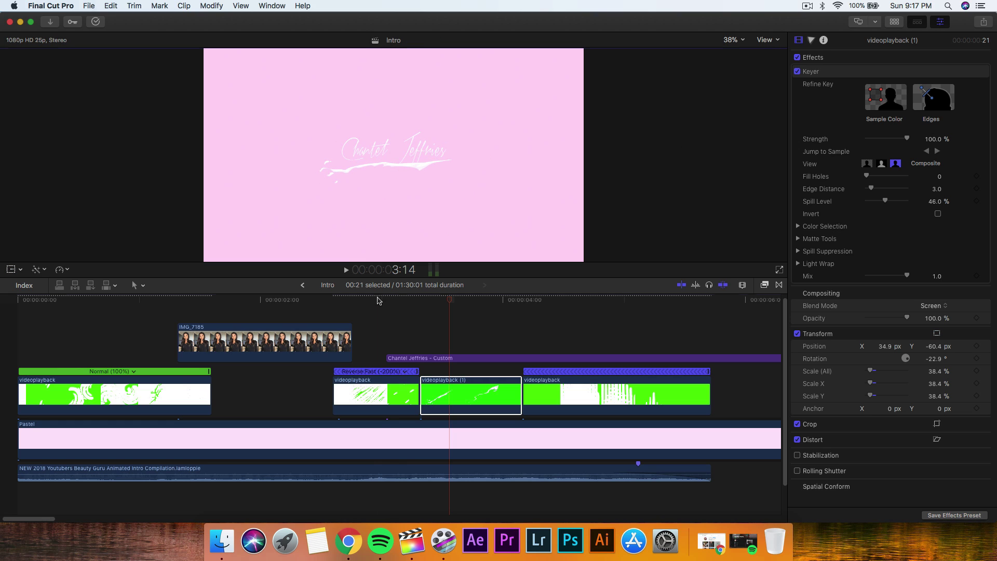
key("space")
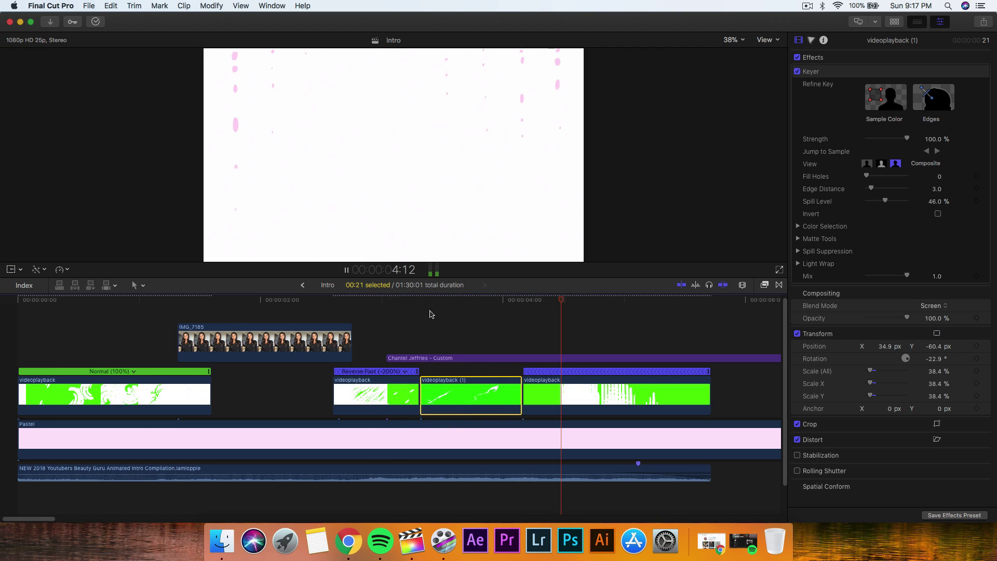
left_click(494, 300)
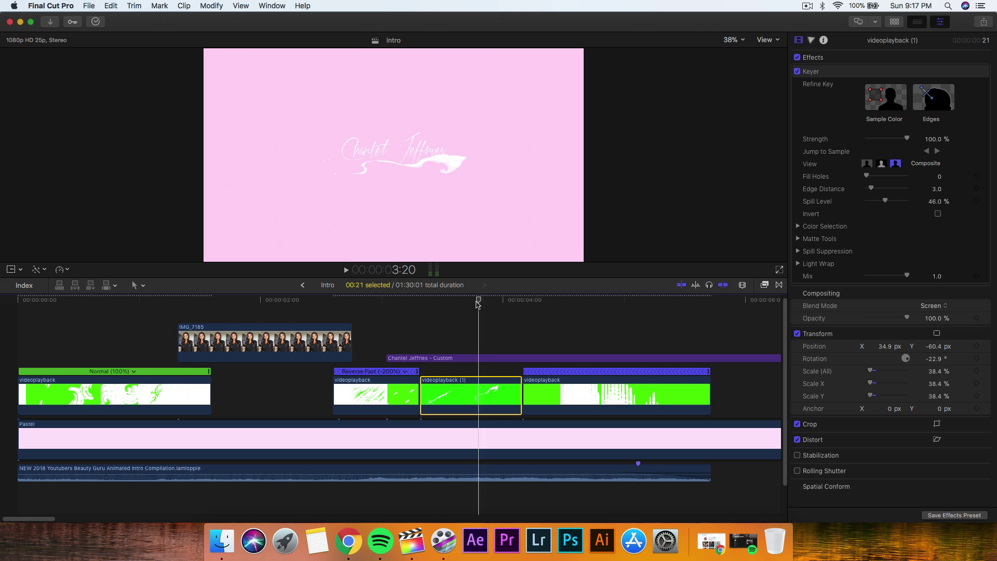
left_click_drag(478, 304, 412, 301)
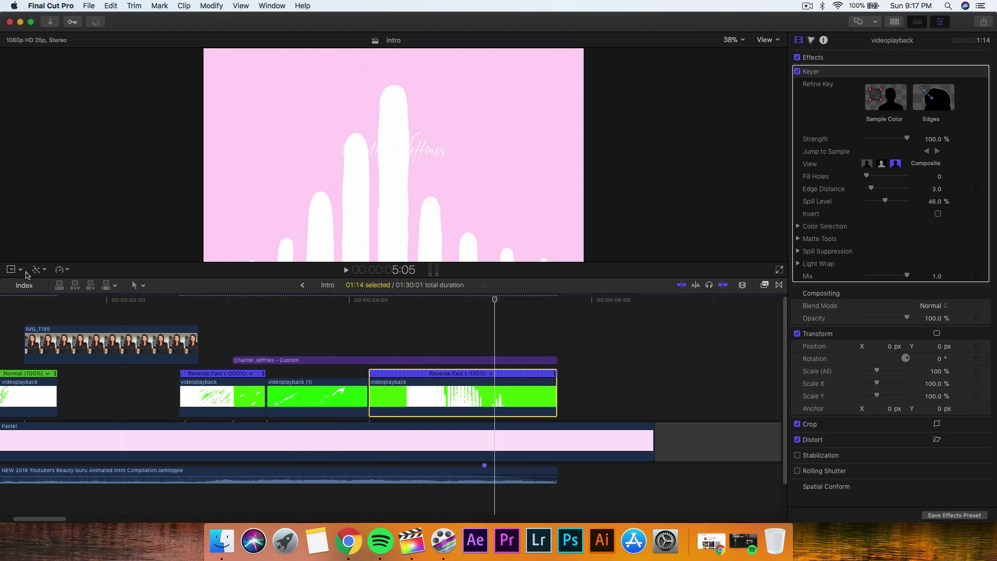
Step: Reverse the vertical bars clip so it plays forward at 135% speed, and preview it
left_click(59, 270)
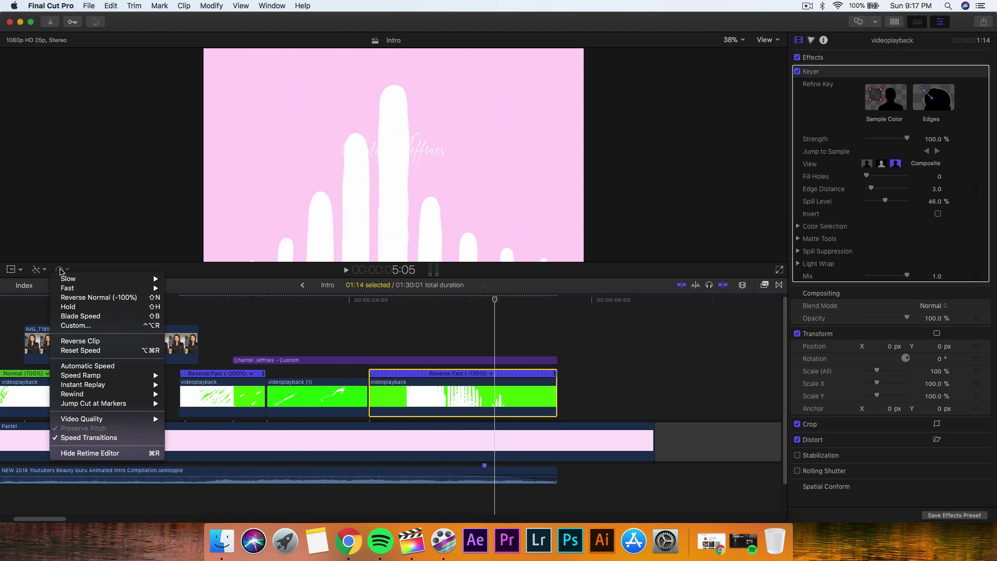
left_click(80, 341)
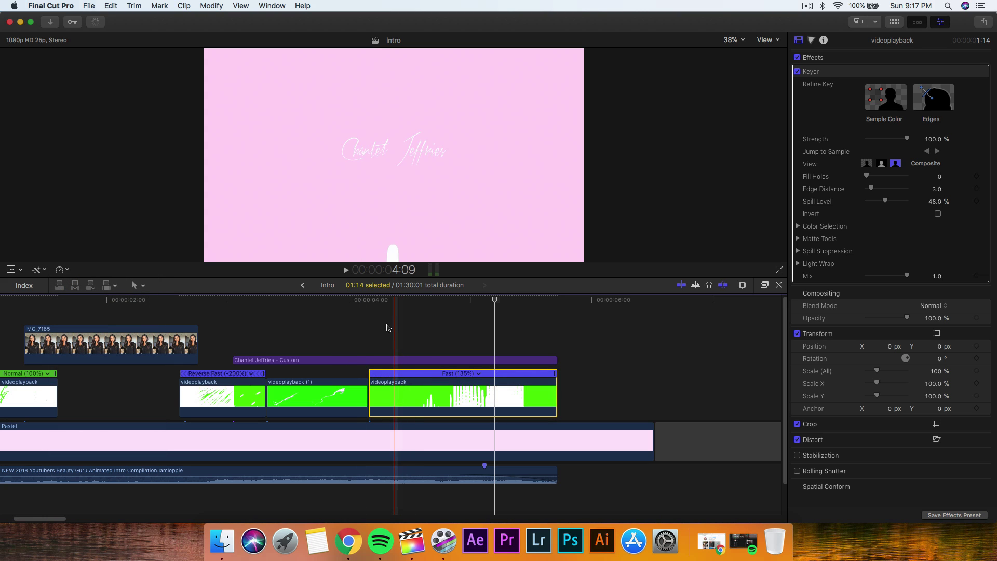
key("space")
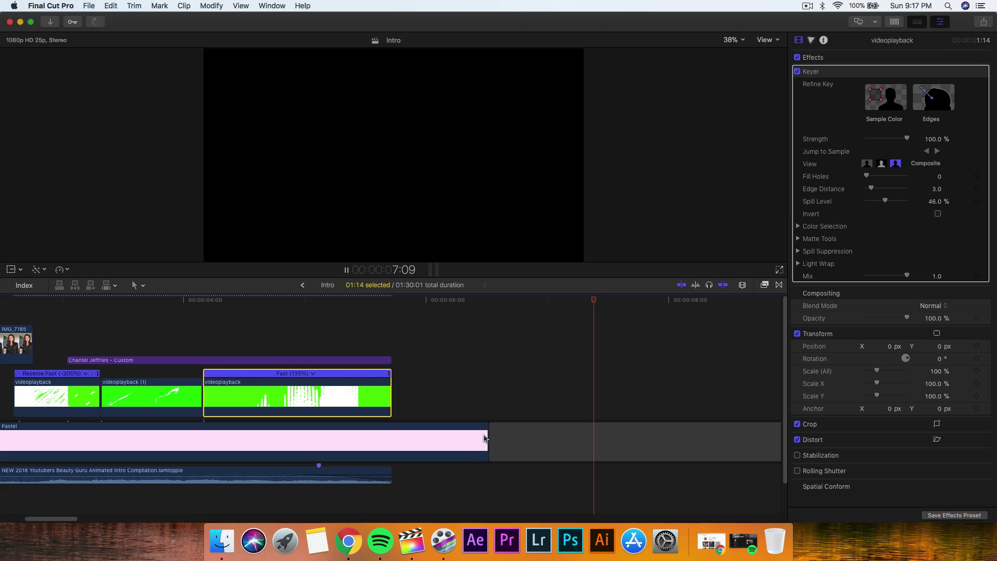
Step: Trim the Pastel background to the end of the vertical bars clip and delete the gap after it
left_click_drag(486, 437, 390, 436)
left_click(438, 439)
key("Delete")
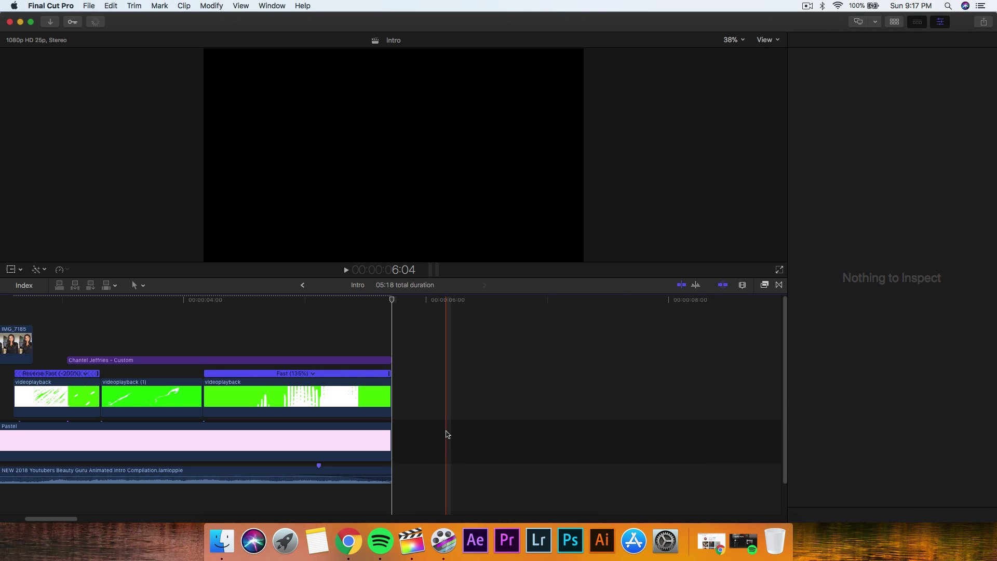
Step: Play the whole intro from the start and check the cut between the diagonal streak and the vertical bars
key("Home")
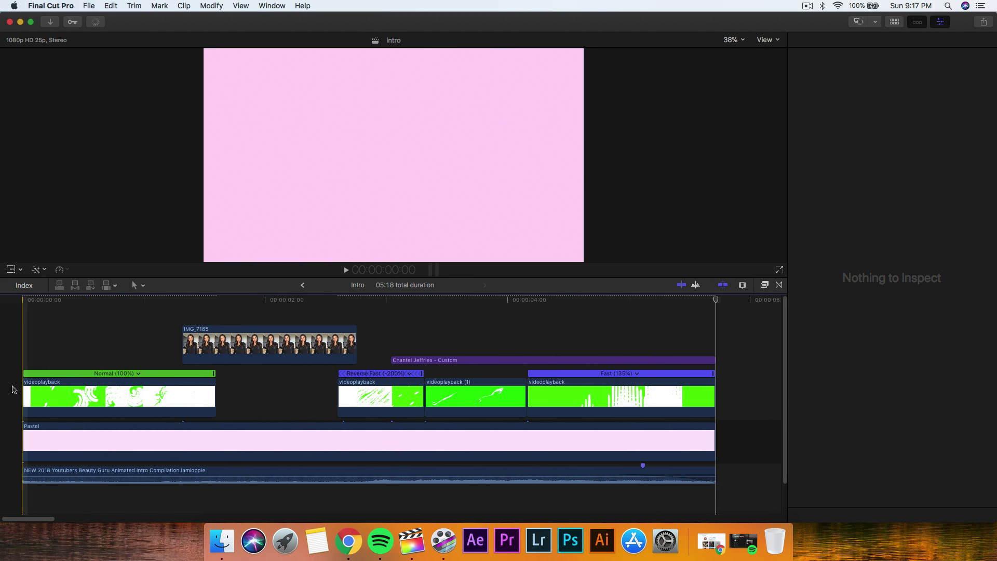
key("space")
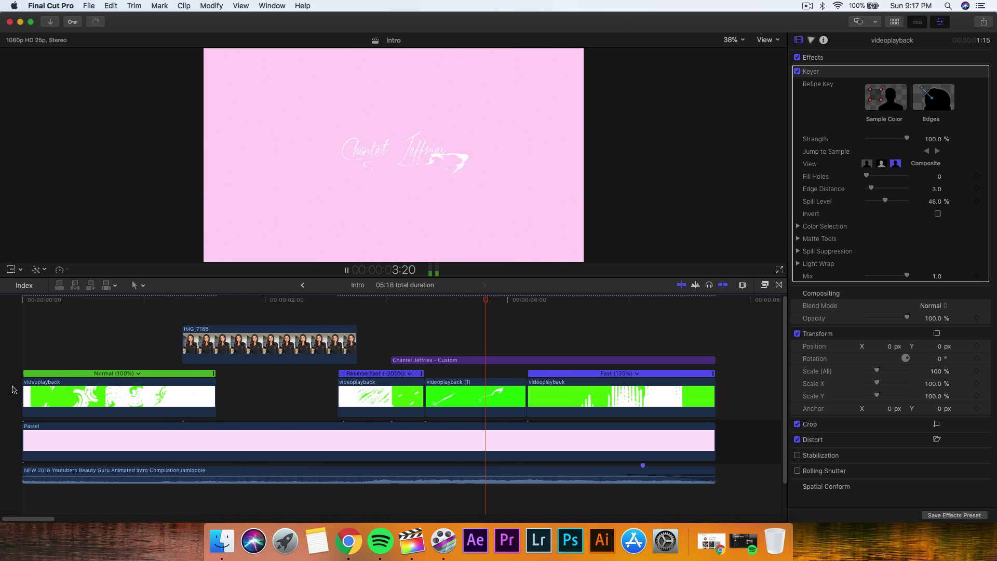
key("space")
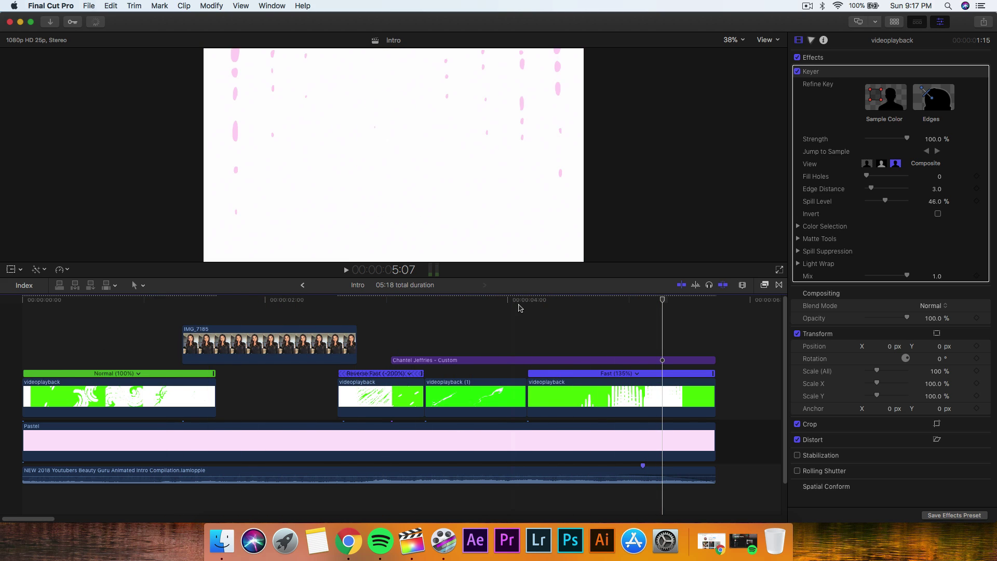
left_click(520, 308)
key("space")
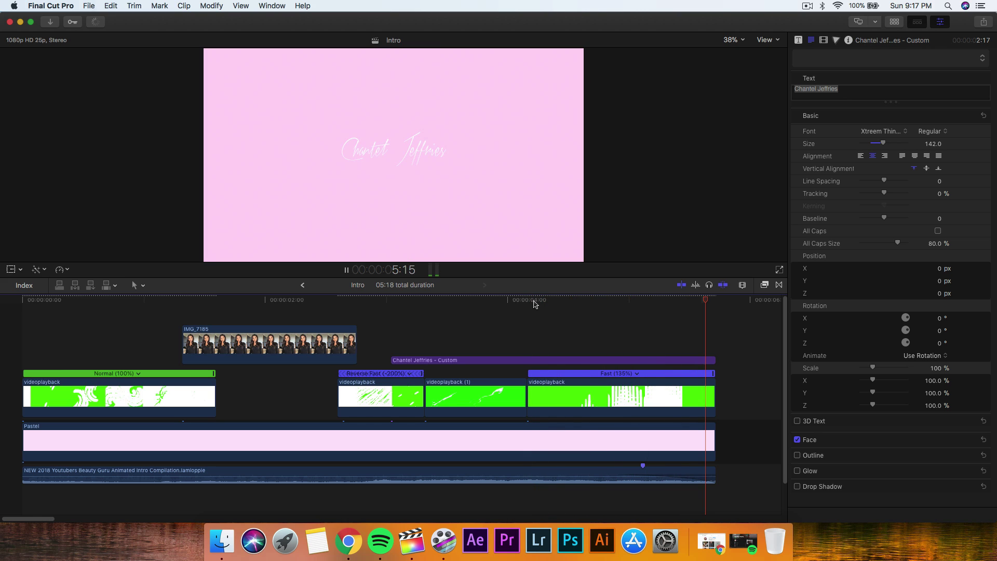
left_click_drag(460, 303, 527, 315)
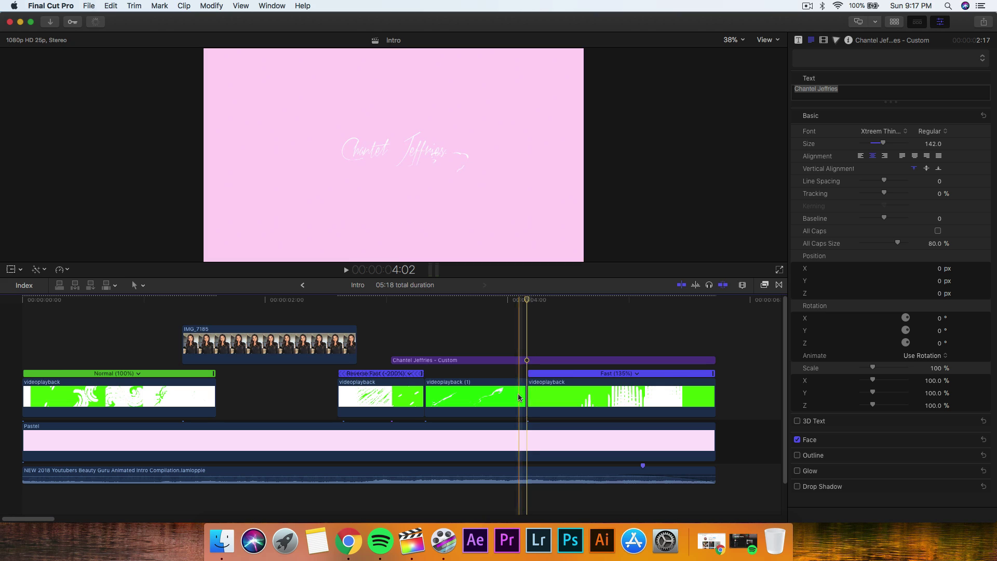
Step: Move the vertical bars clip one frame later, away from the end of the diagonal streak clip
left_click(521, 399)
left_click(539, 402)
left_click(518, 398)
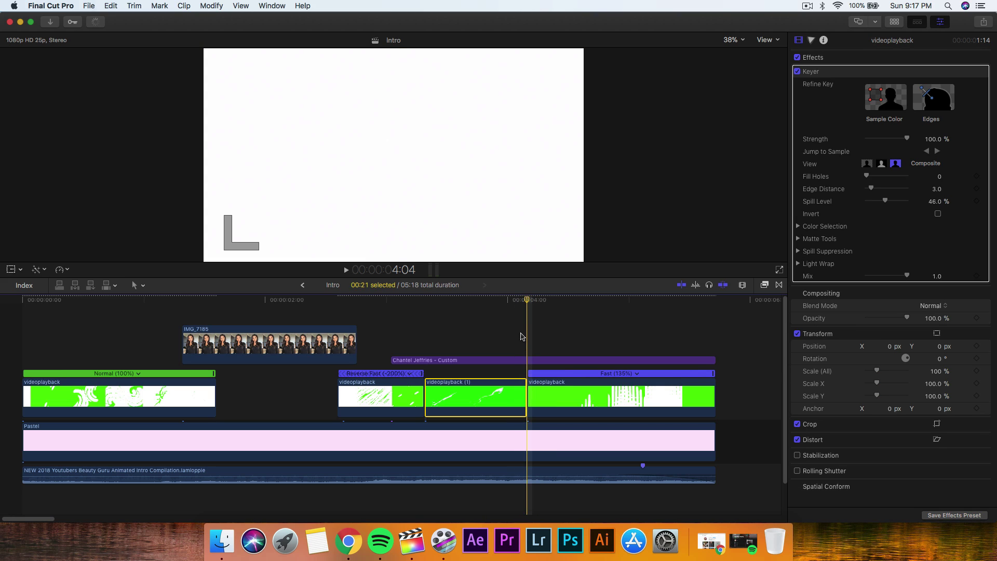
key("super+equal")
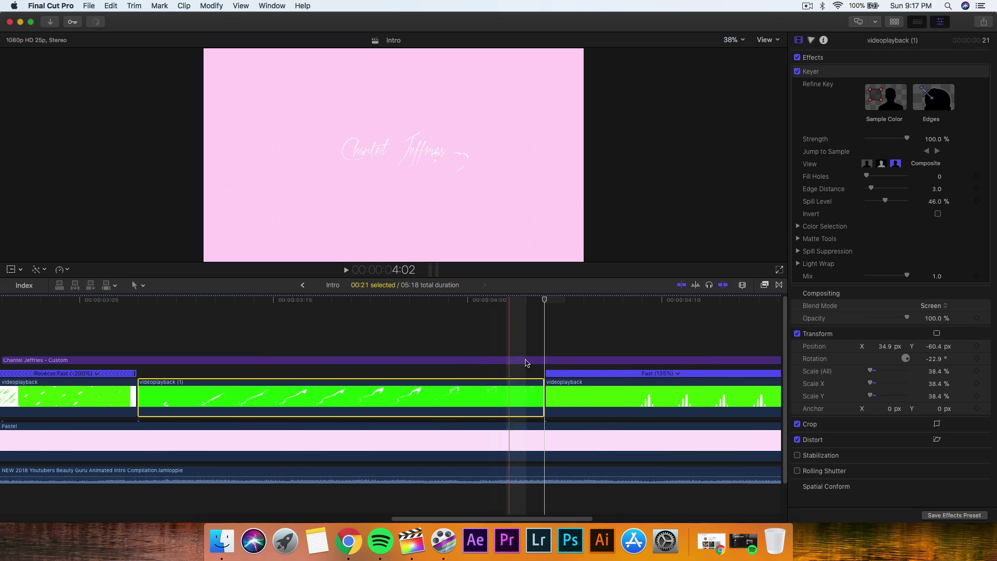
left_click(567, 394)
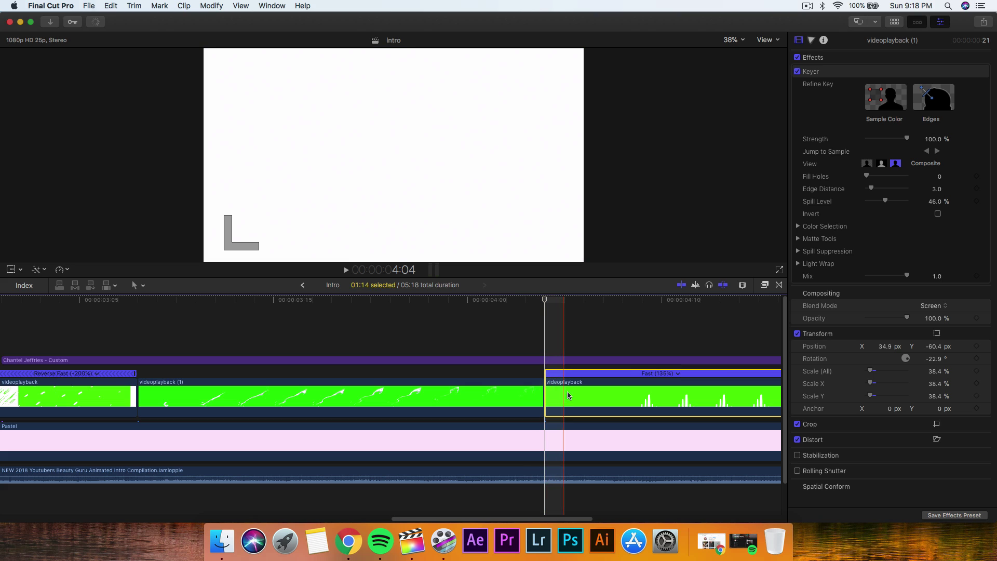
left_click(555, 393)
left_click_drag(556, 393, 565, 394)
Step: Extend the end of the diagonal streak clip by one frame to 22 frames, closing the gap before the vertical bars
left_click(551, 394)
left_click(539, 393)
left_click(547, 393)
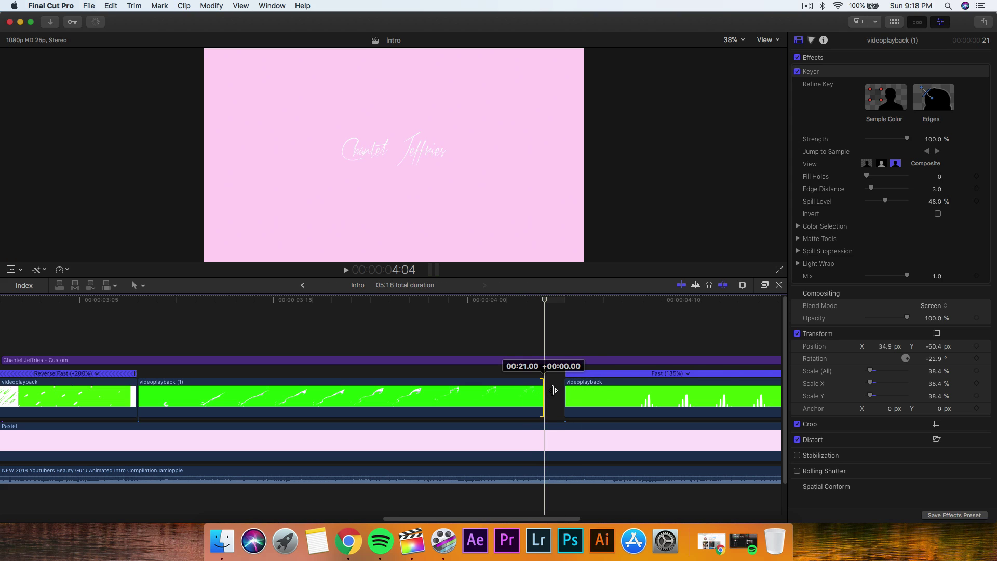
key("period")
key("super+minus")
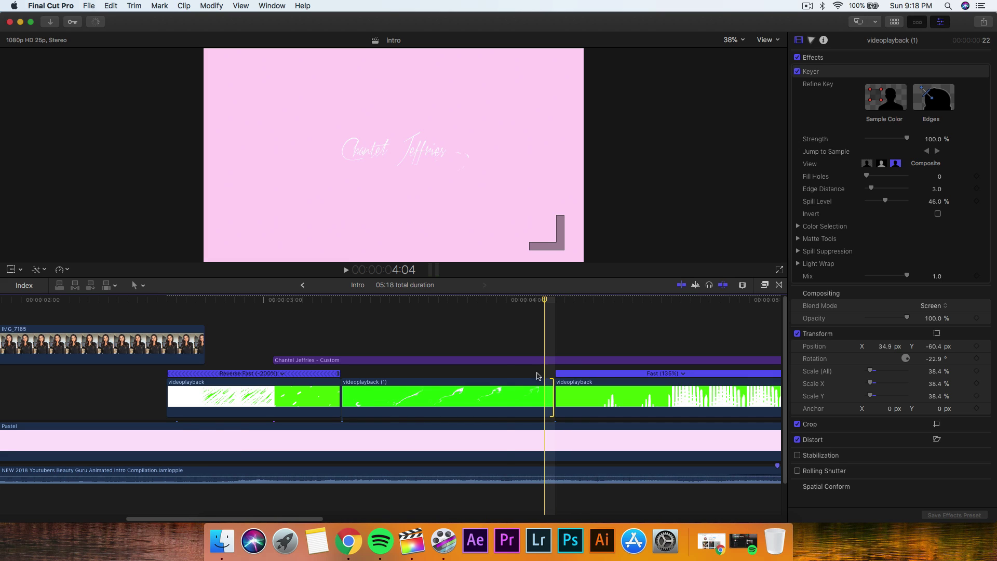
Step: Check the cut into the vertical bars in playback and play the whole intro from the start
key("space")
key("super+minus")
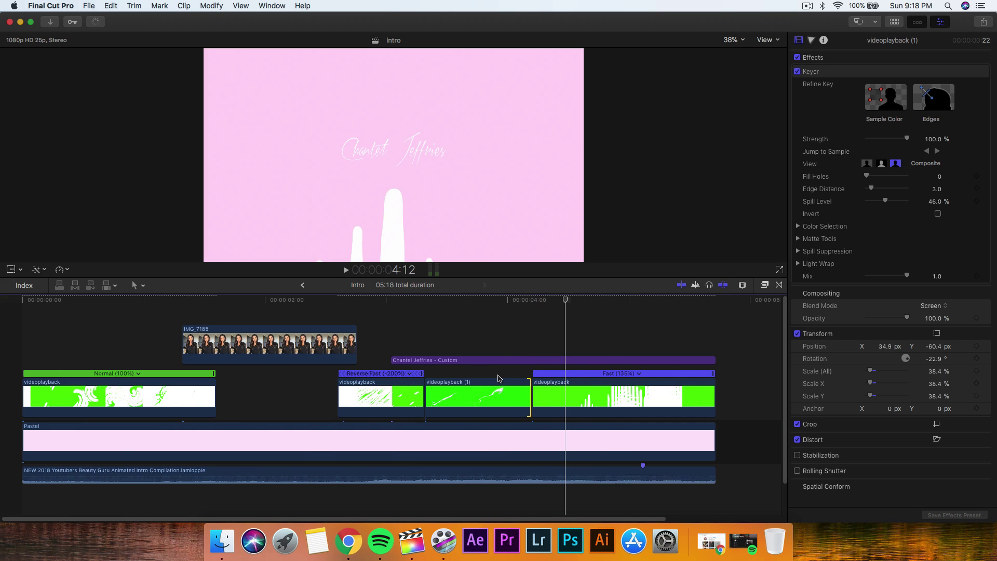
left_click_drag(341, 301, 22, 311)
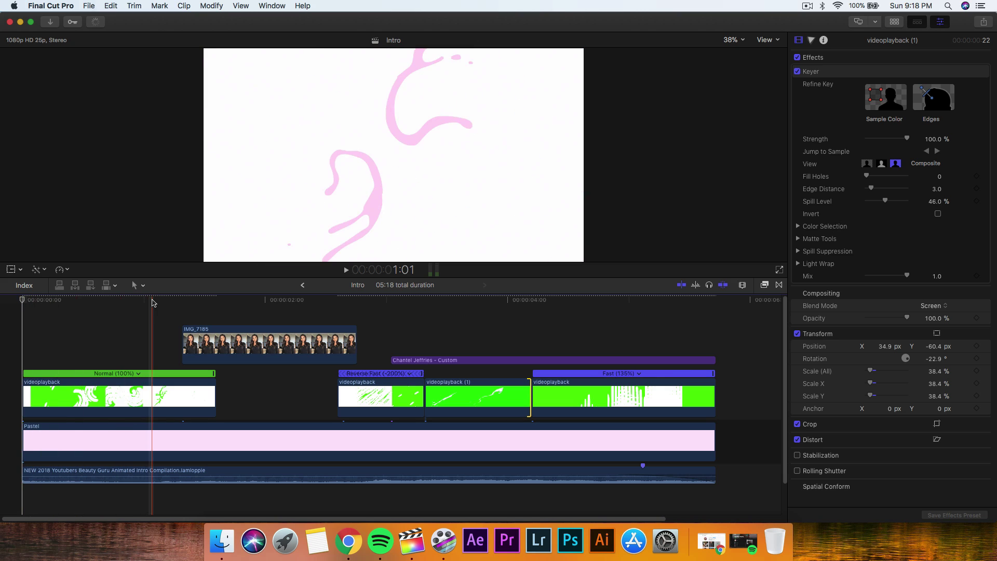
key("space")
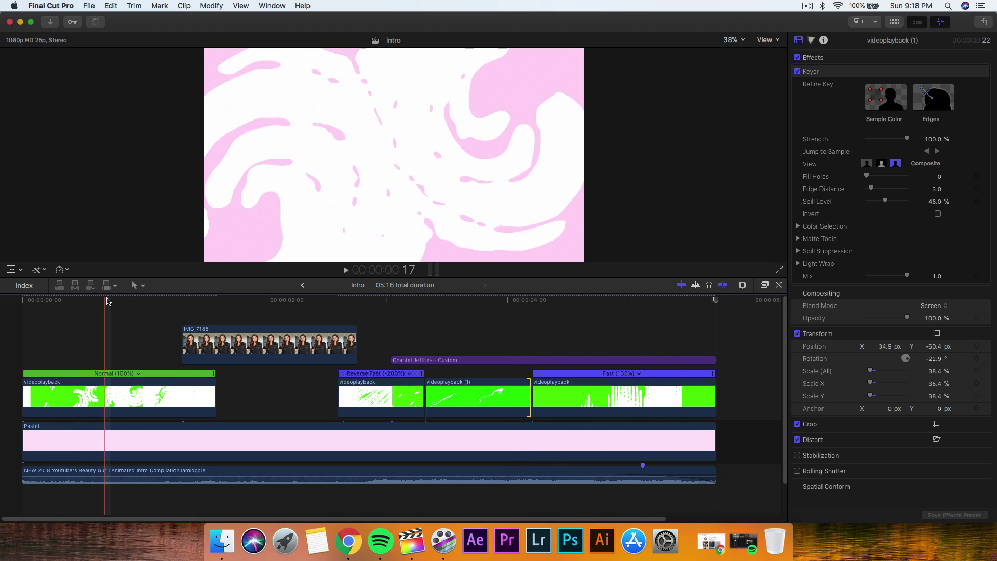
Step: Replay the title section from the diagonal streak through the vertical bars and return the playhead to 1:02 in the opening splash
left_click_drag(106, 300, 445, 304)
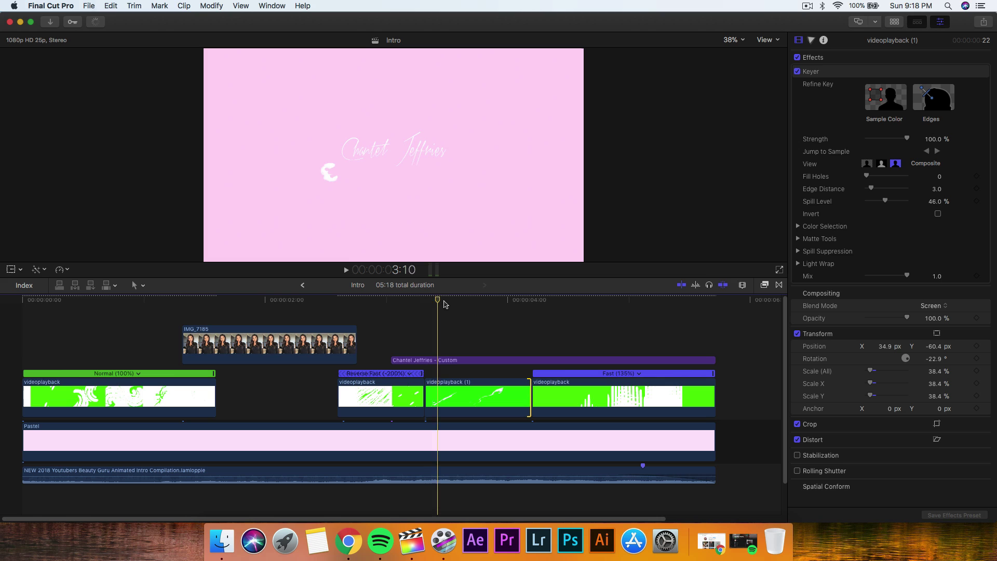
key("space")
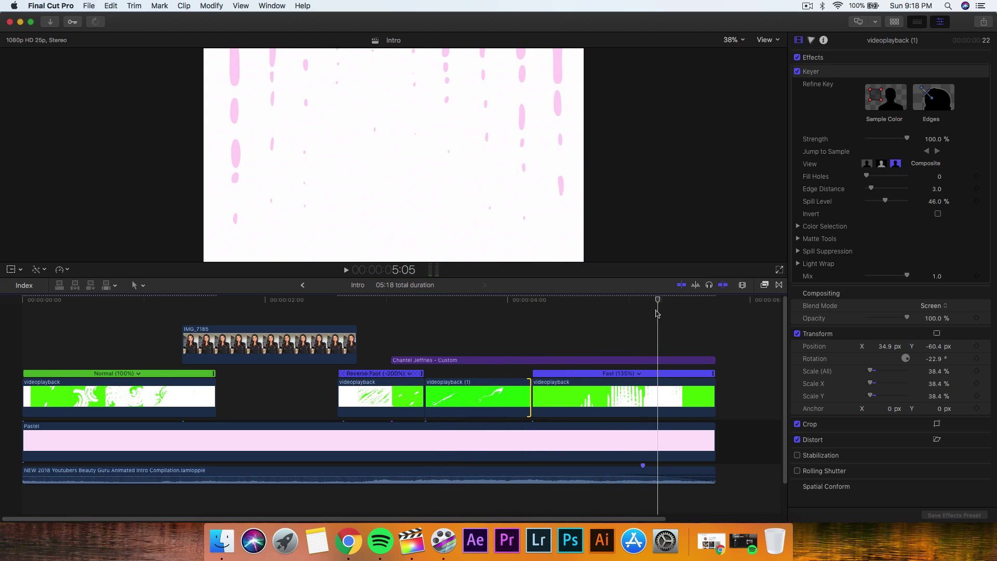
key("space")
left_click_drag(412, 300, 153, 299)
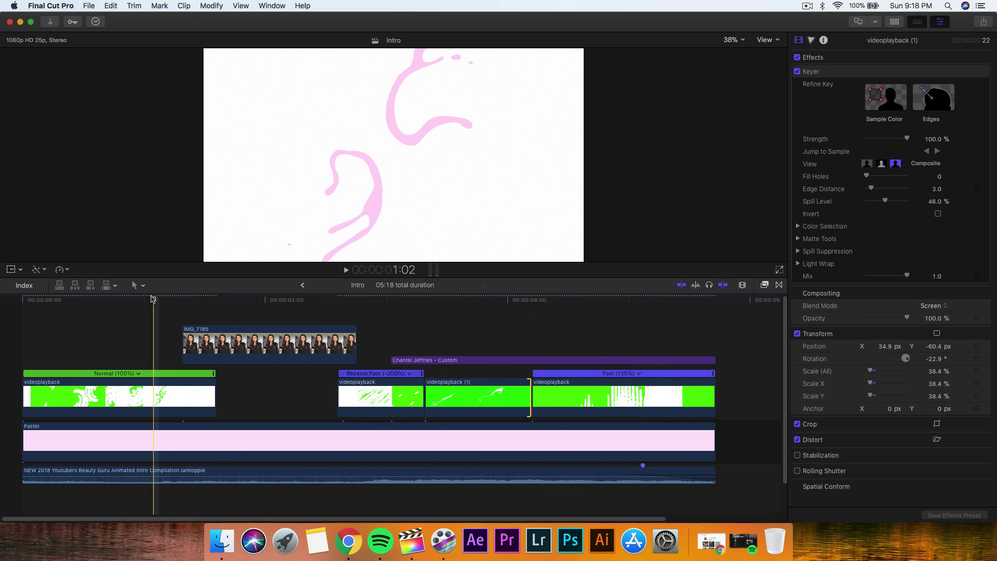